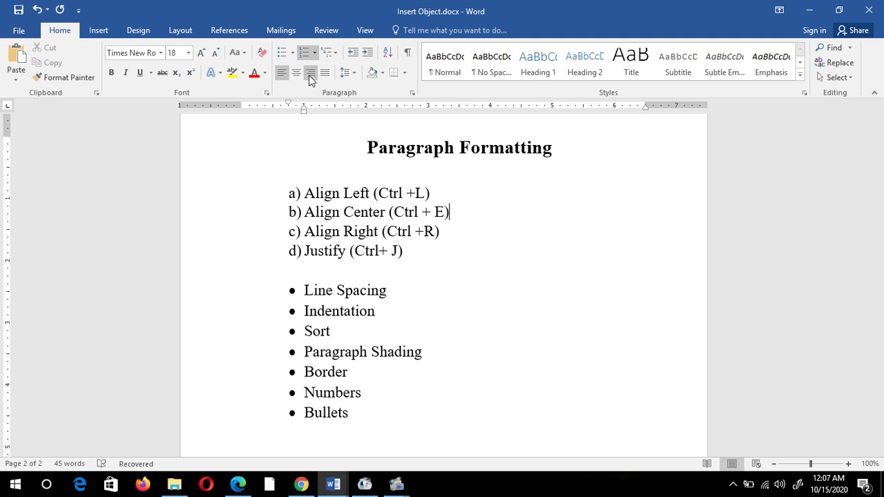
- End the bulleted list after "Bullets" and add blank lines below it until the cursor reaches a new page
click(390, 410)
key(Return)
key(BackSpace)
key(Return)
key(Return)
key(Return)
key(Return)
key(Return)
key(Return)
key(Return)
key(Return)
key(Return)
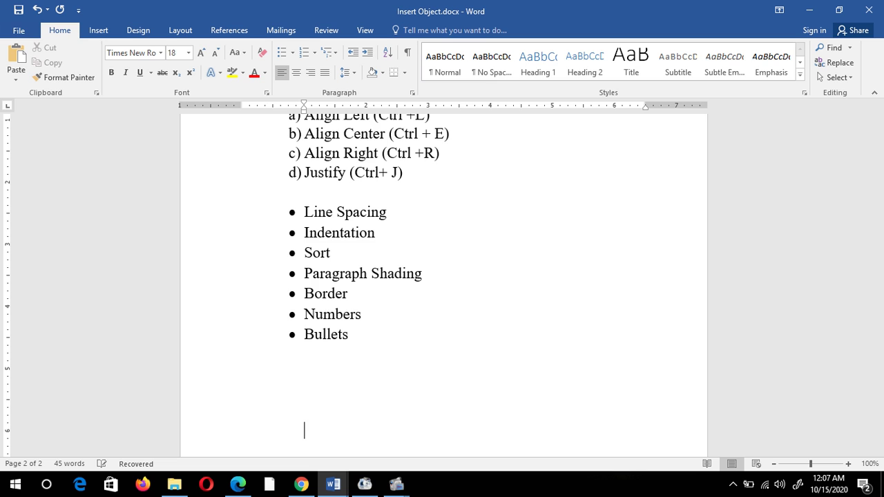
key(Return)
key(Return)
key(Return)
key(Return)
key(Return)
key(Return)
key(Return)
key(Return)
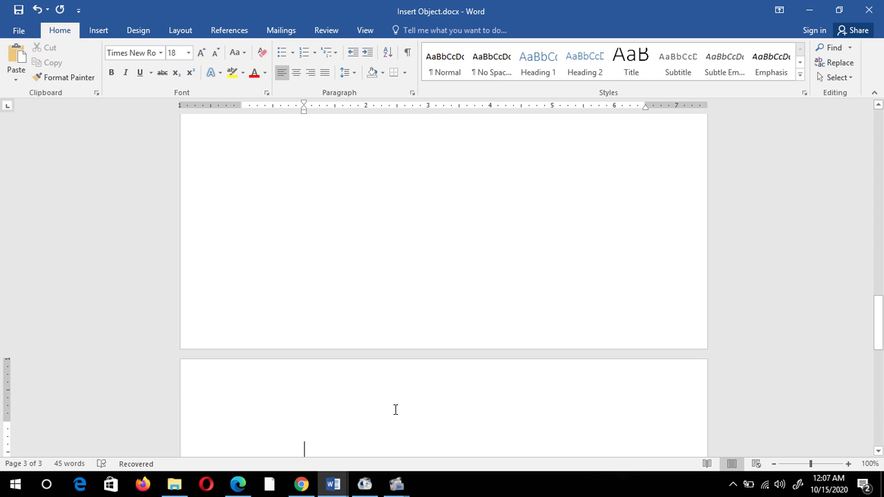
- Generate sample text on the new page with the formula =rand(4,4)
text(=rand)
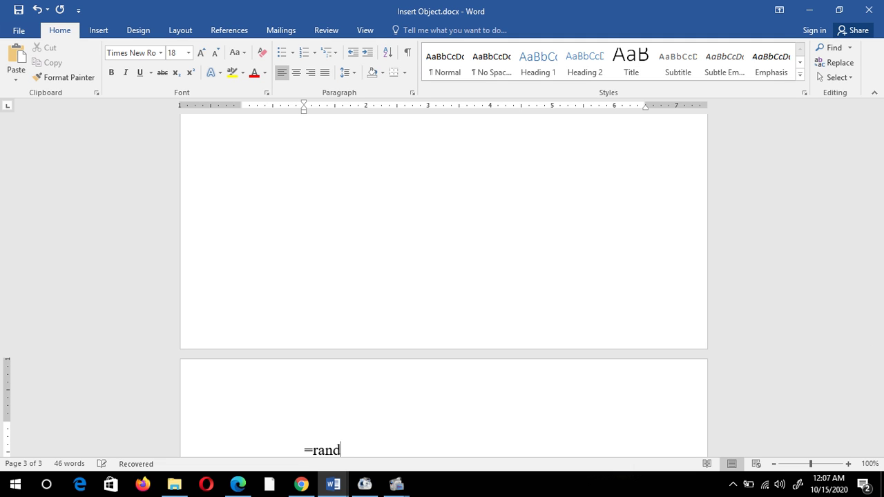
text((4,4))
key(Return)
- Try left, right and center alignment on the first sample paragraph
drag(877, 354, 868, 300)
drag(458, 283, 311, 148)
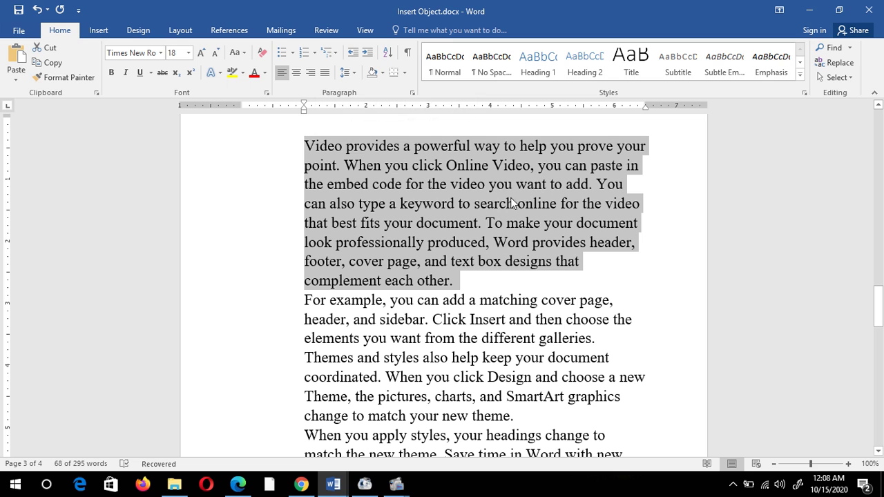
scroll(472, 356, down, 5)
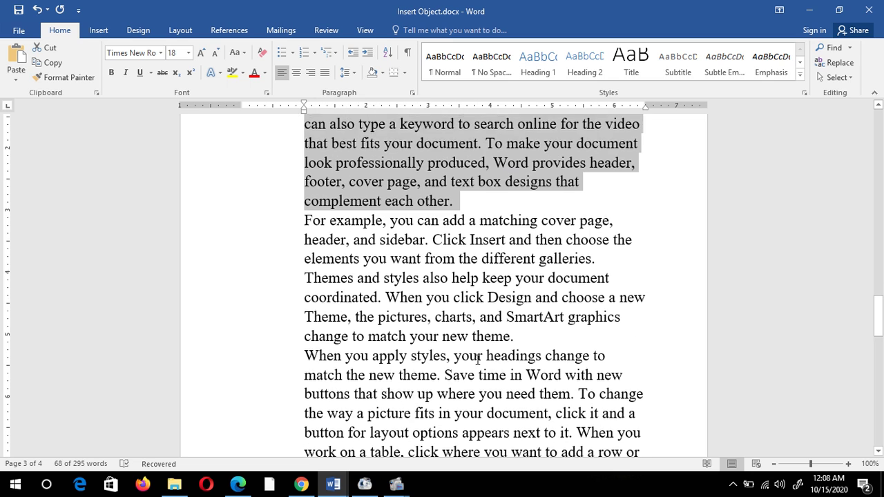
drag(878, 354, 868, 308)
click(559, 235)
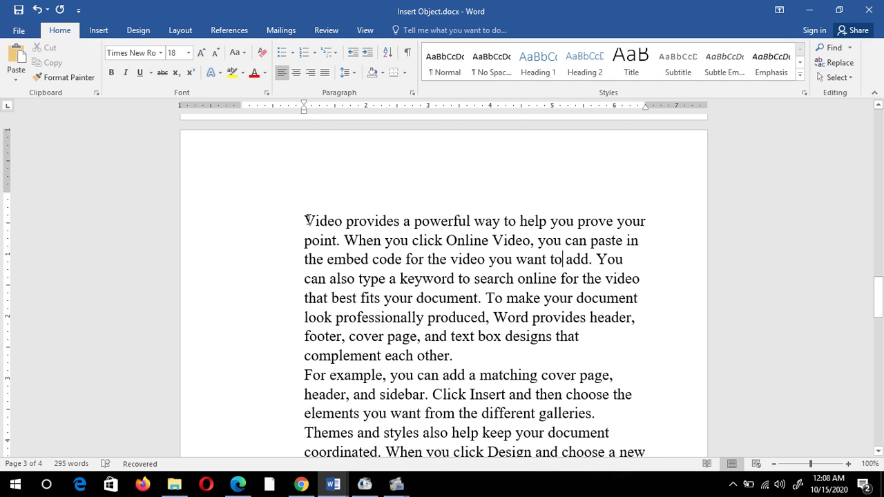
key(ctrl+j)
click(283, 75)
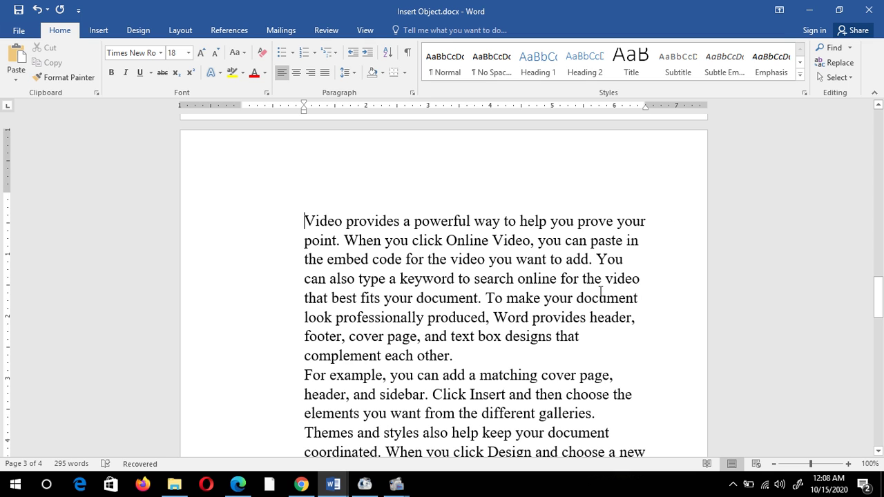
click(311, 73)
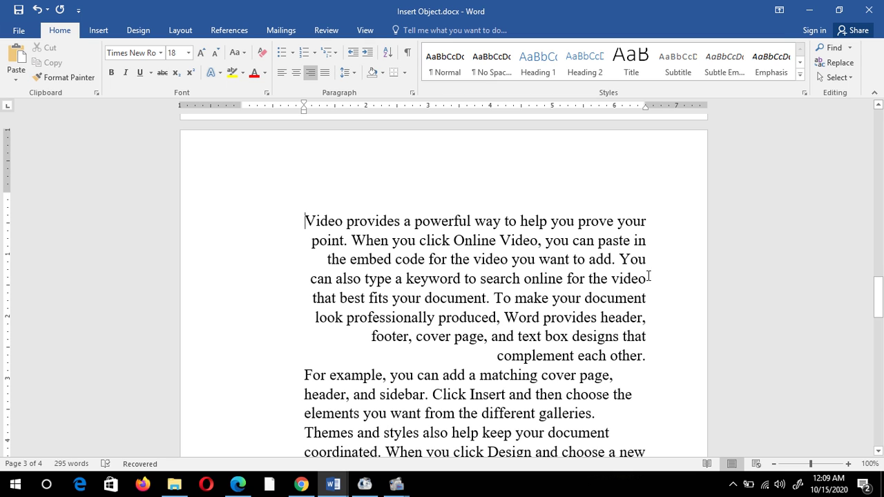
click(295, 80)
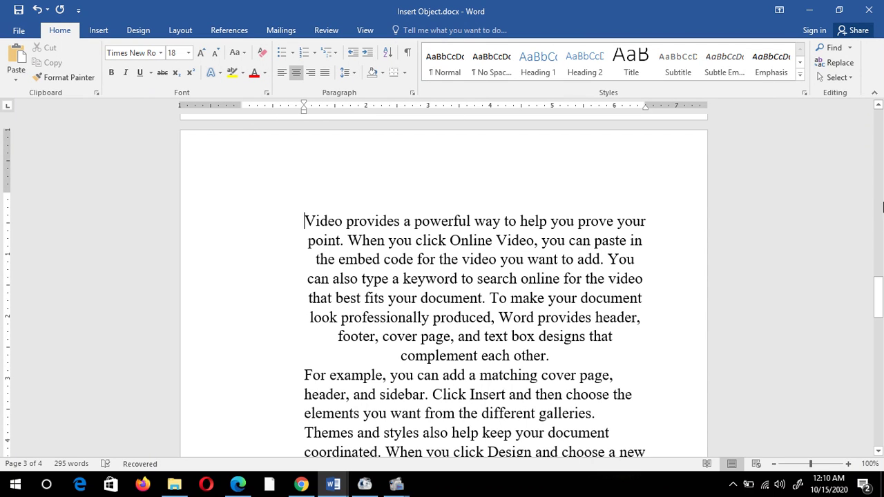
- Justify the first sample paragraph and the second one beginning "For example"
click(325, 73)
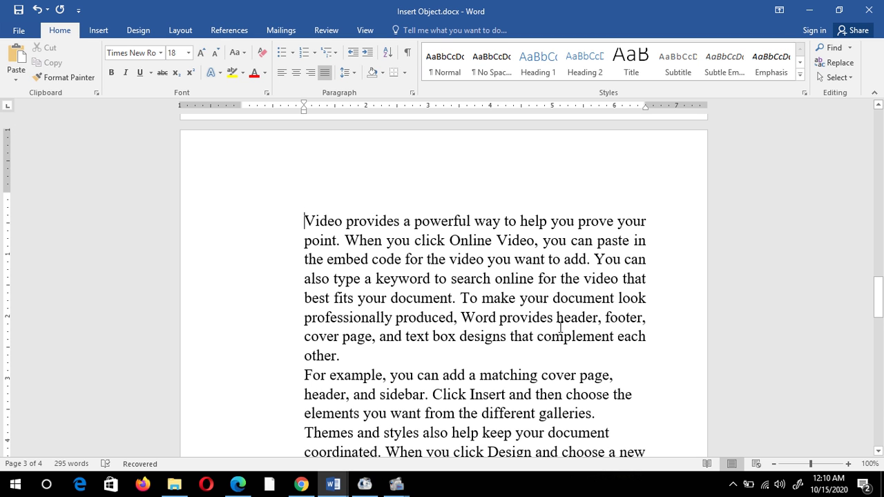
drag(879, 285, 882, 307)
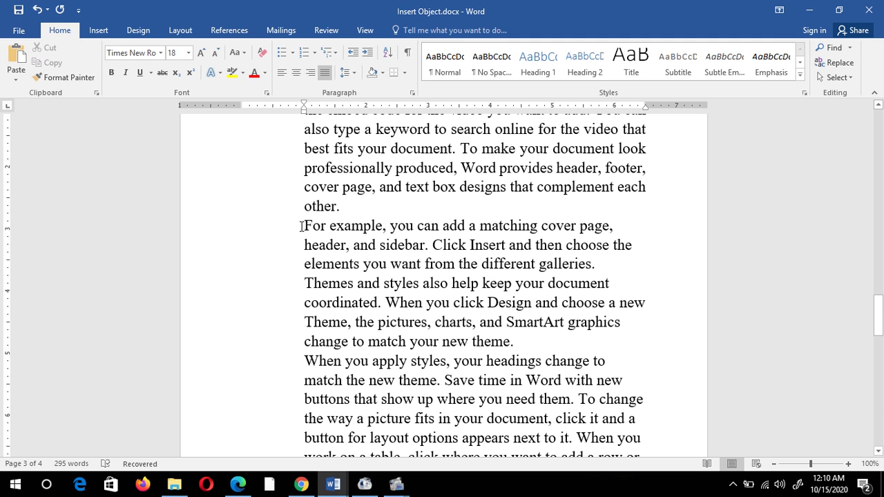
drag(302, 226, 519, 341)
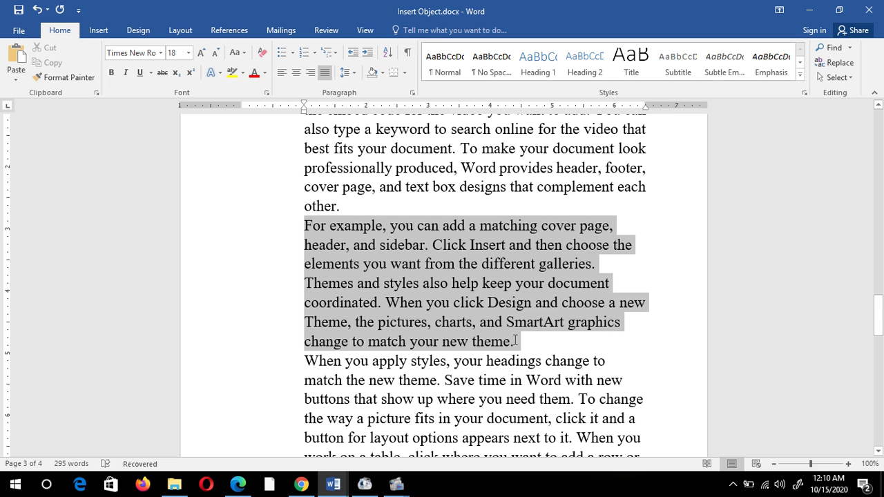
click(455, 283)
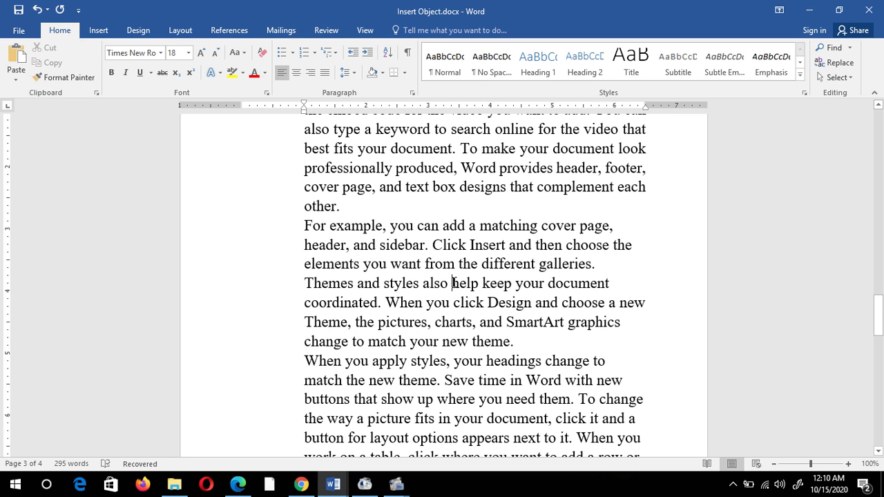
click(326, 75)
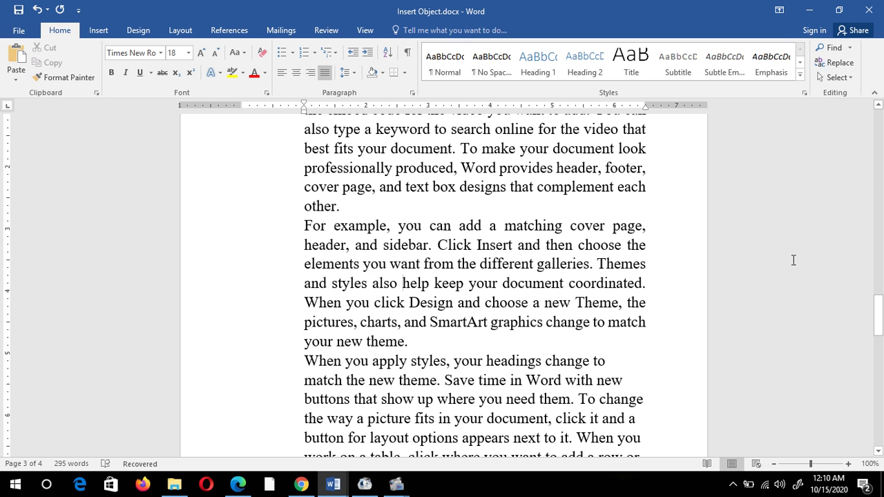
- Set the line spacing of the first sample paragraph to 2.5
drag(879, 327, 877, 303)
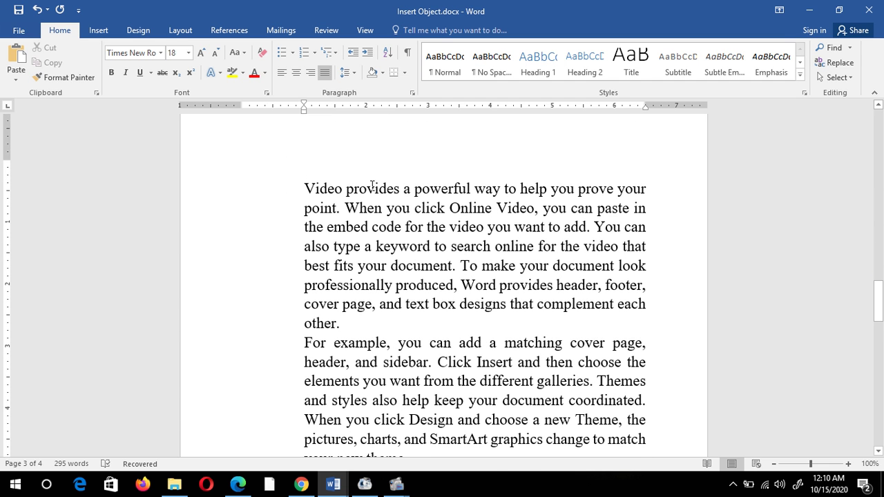
click(308, 185)
click(370, 242)
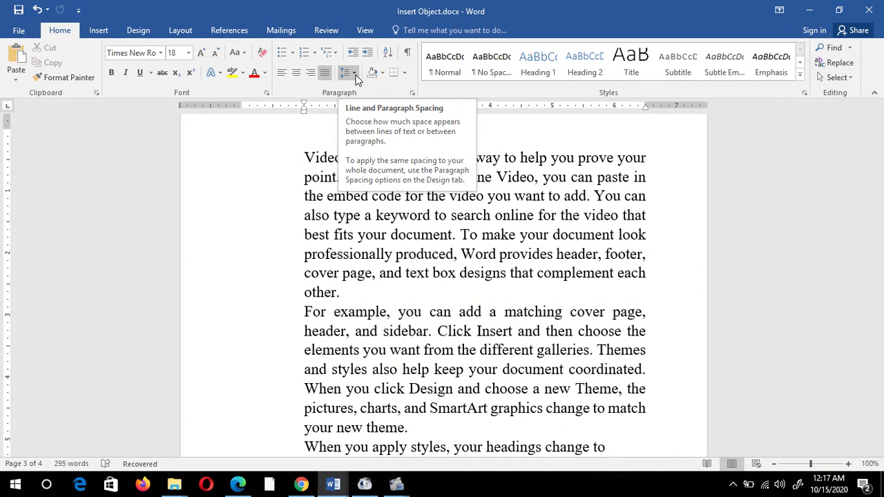
click(355, 74)
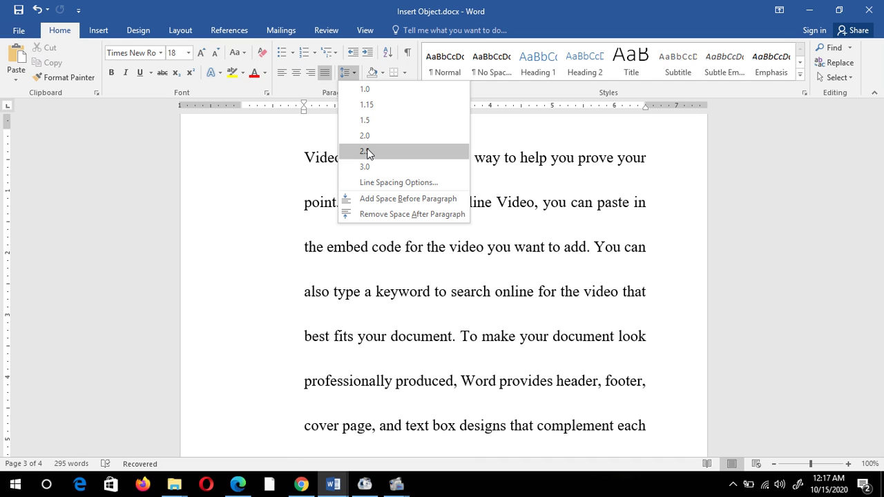
click(367, 152)
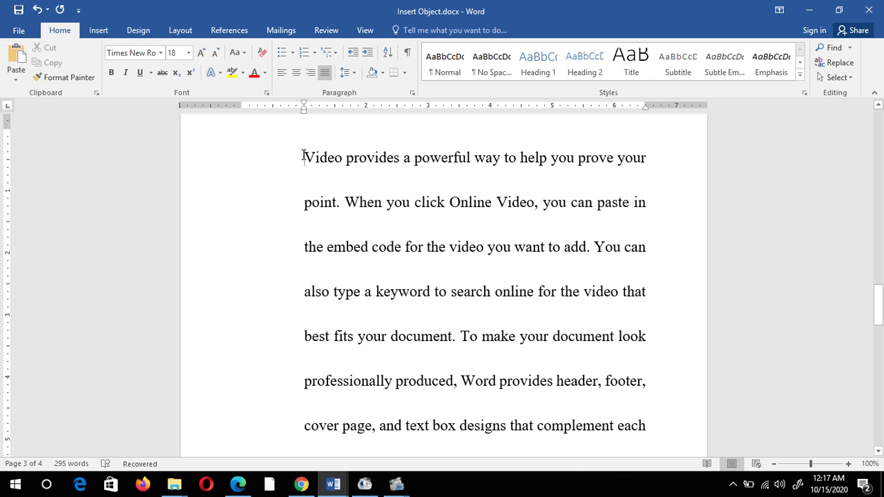
- Undo the line spacing change on the first sample paragraph
drag(304, 156, 598, 388)
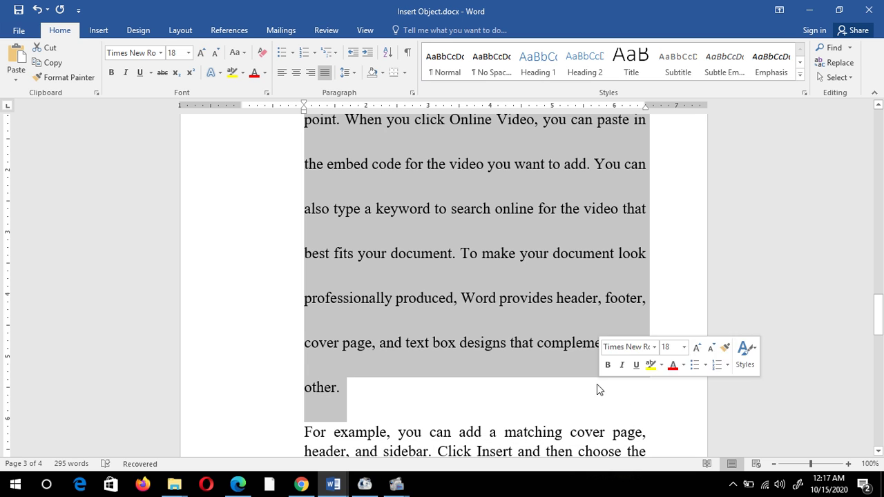
click(542, 258)
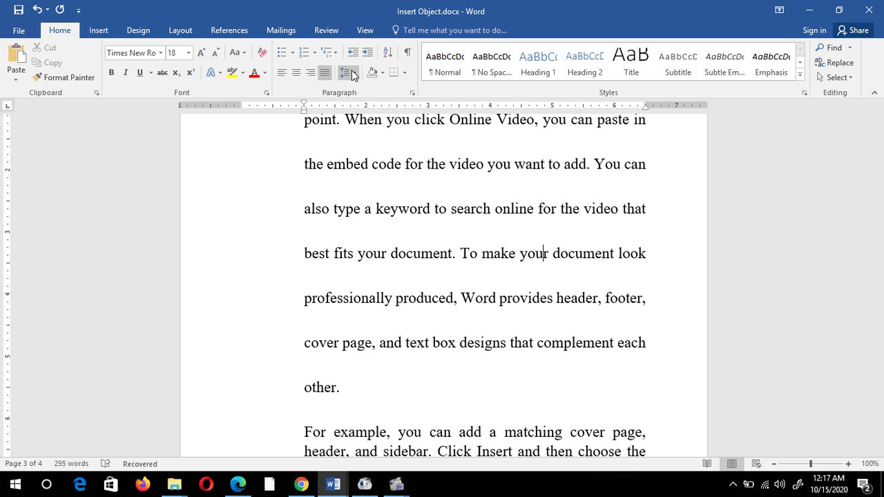
key(ctrl+1)
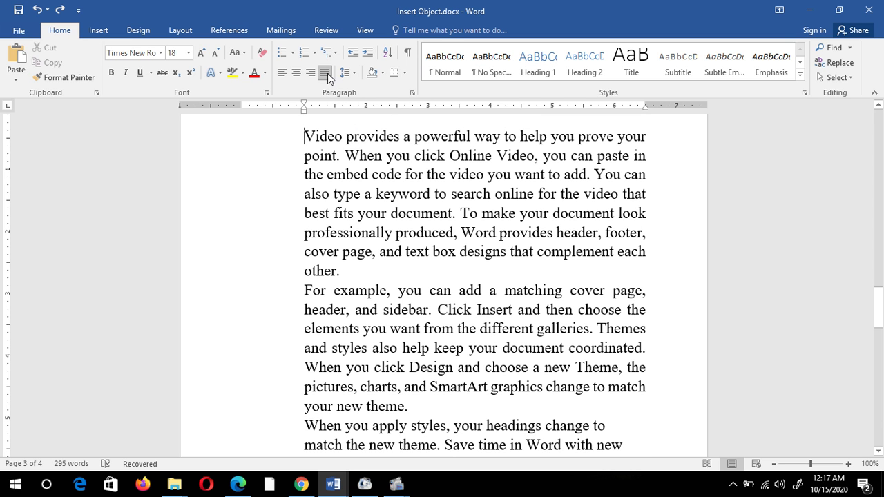
key(ctrl+Up)
click(348, 73)
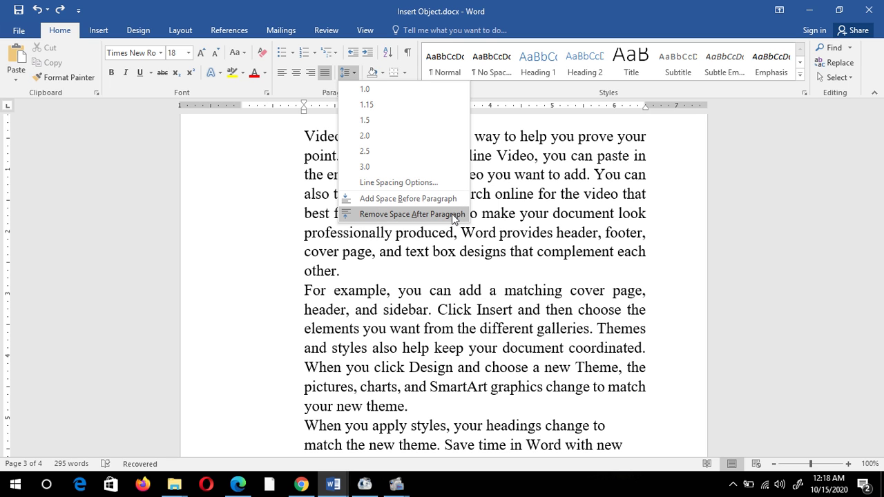
click(452, 213)
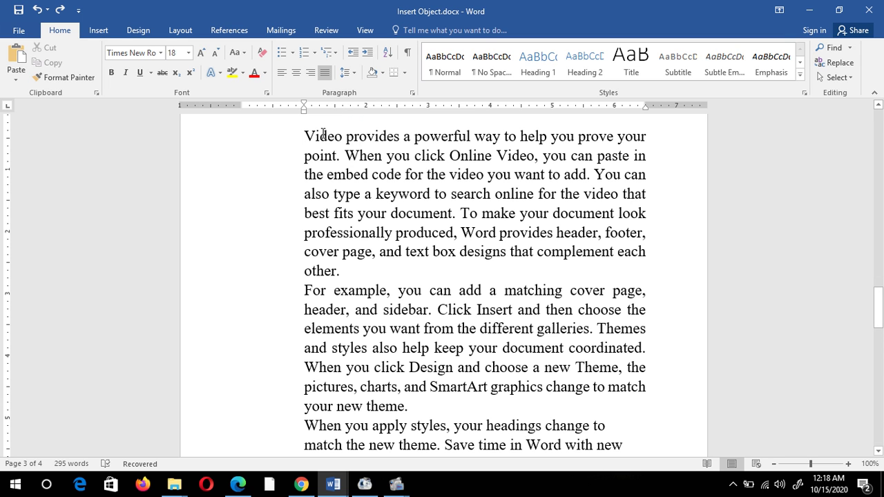
- Increase the indent of the first sample paragraph by three levels
mouse_move(879, 314)
mouse_down()
mouse_move(880, 240)
mouse_move(881, 312)
mouse_up()
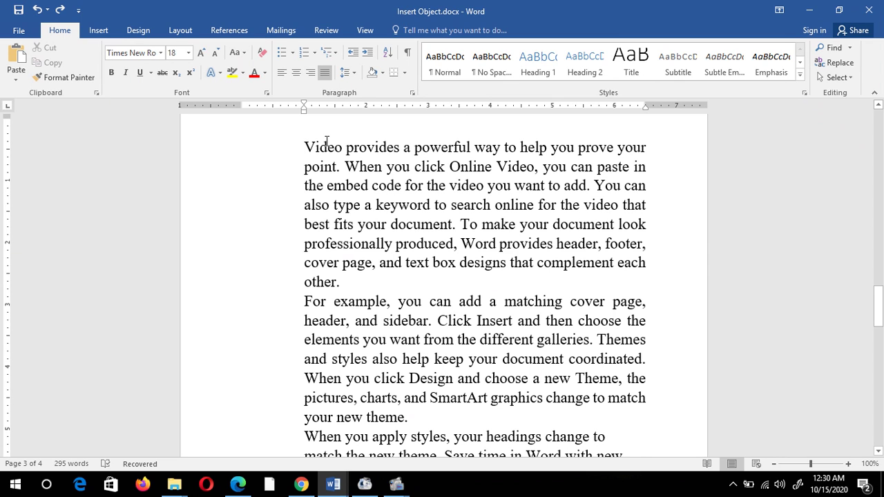
click(368, 57)
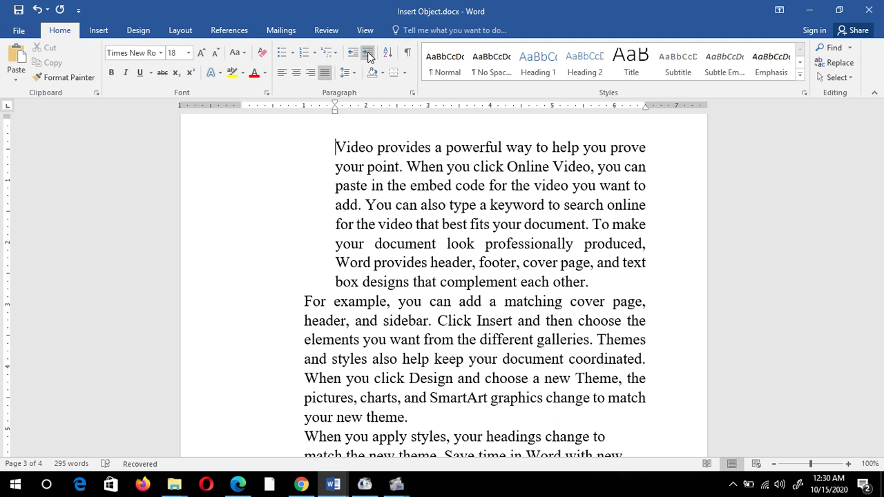
click(368, 57)
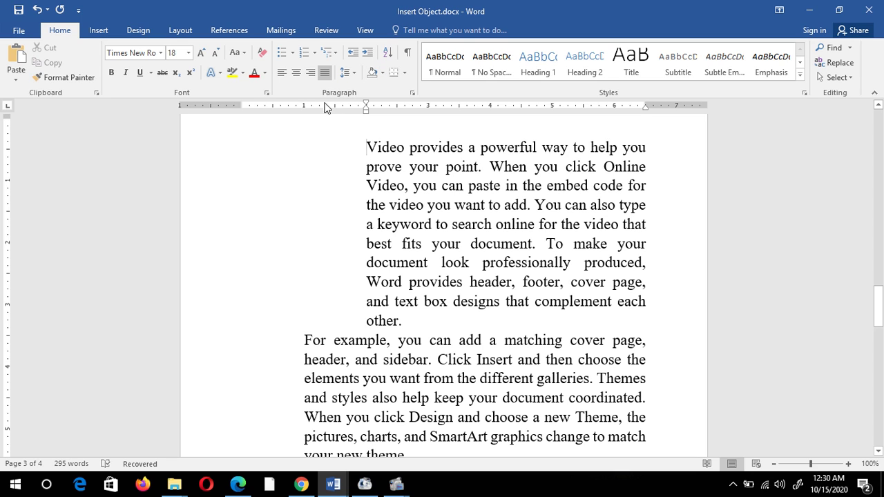
click(367, 58)
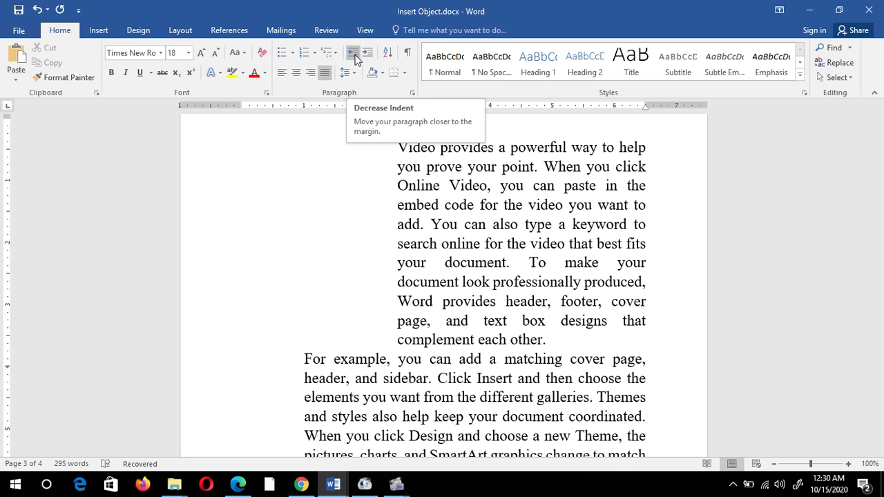
- Decrease the indent of the first sample paragraph by three levels, back to its original position
click(353, 54)
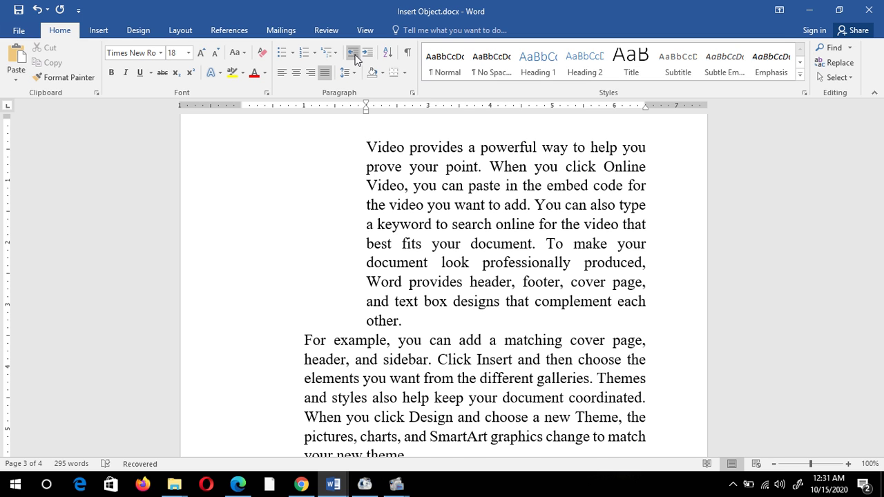
click(354, 56)
click(354, 56)
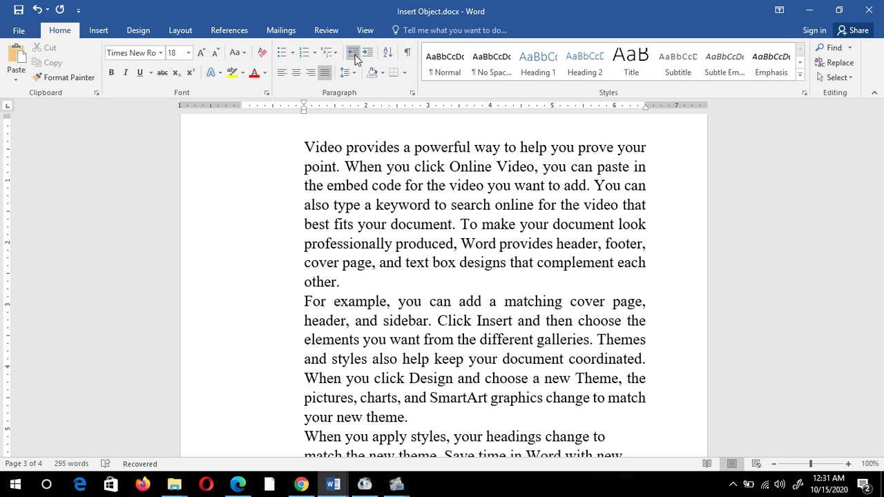
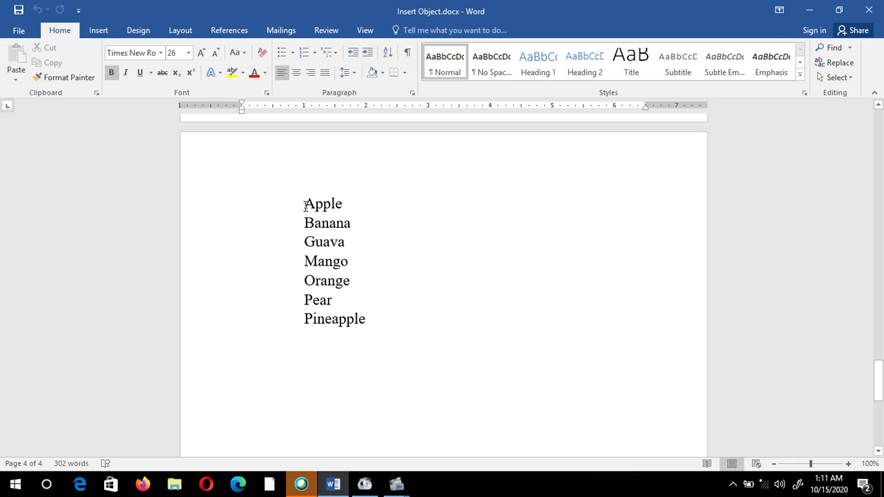
- Sort the fruit list by paragraphs as text in ascending order, with no header row
drag(306, 205, 367, 320)
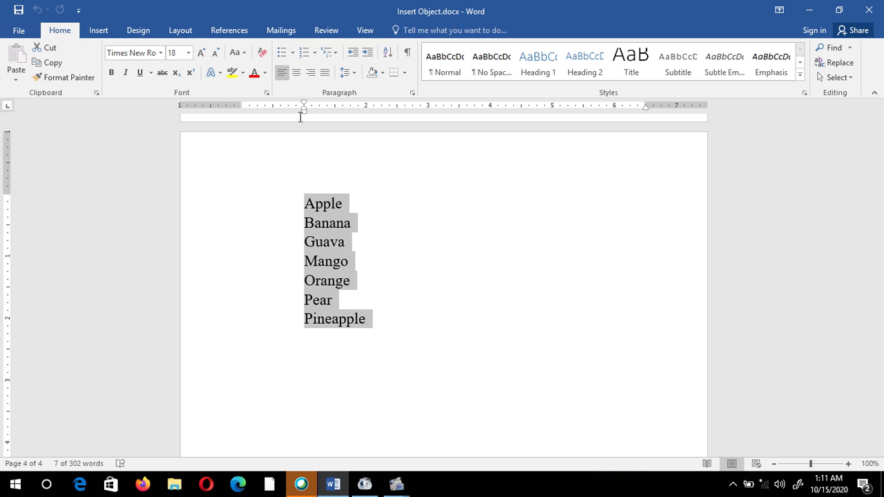
click(388, 55)
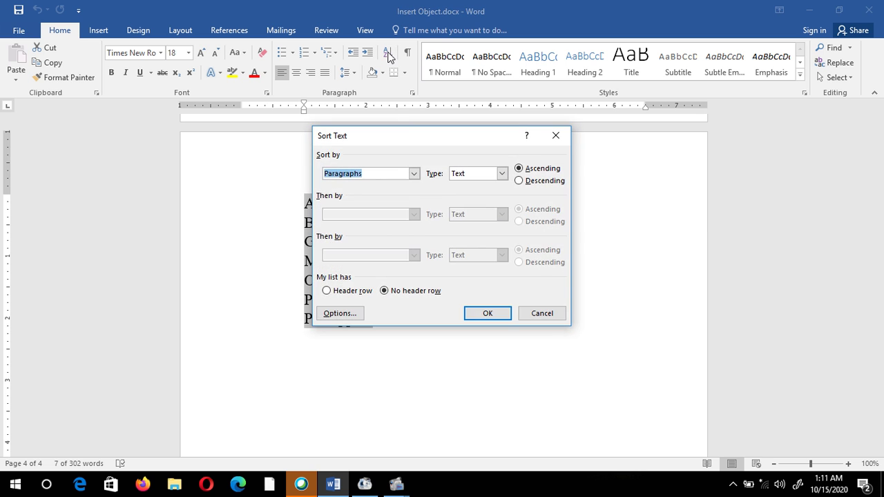
drag(419, 143, 329, 100)
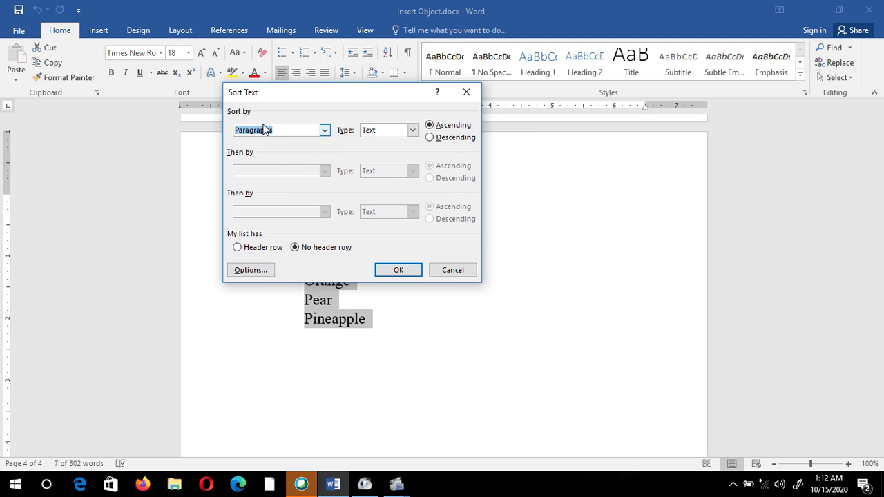
click(324, 131)
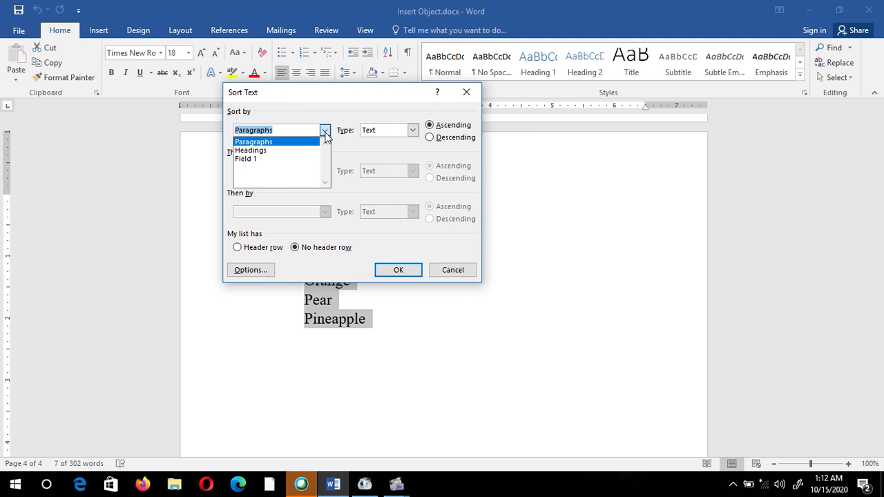
click(273, 143)
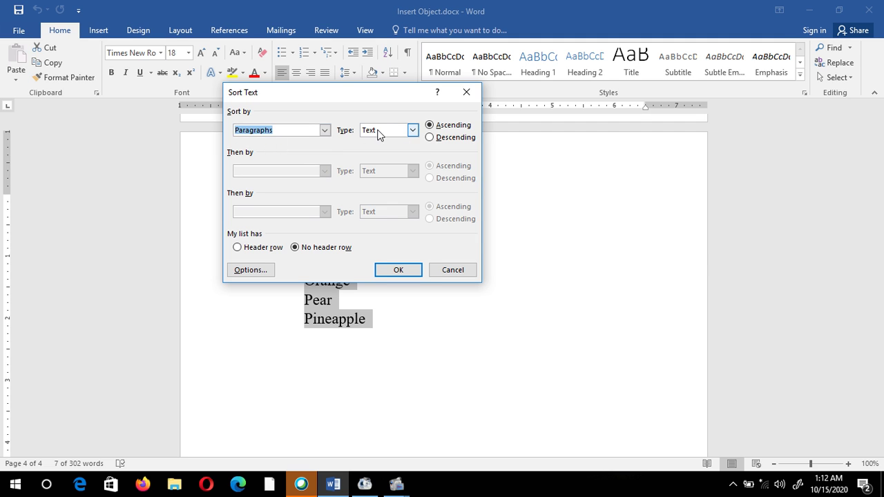
click(412, 132)
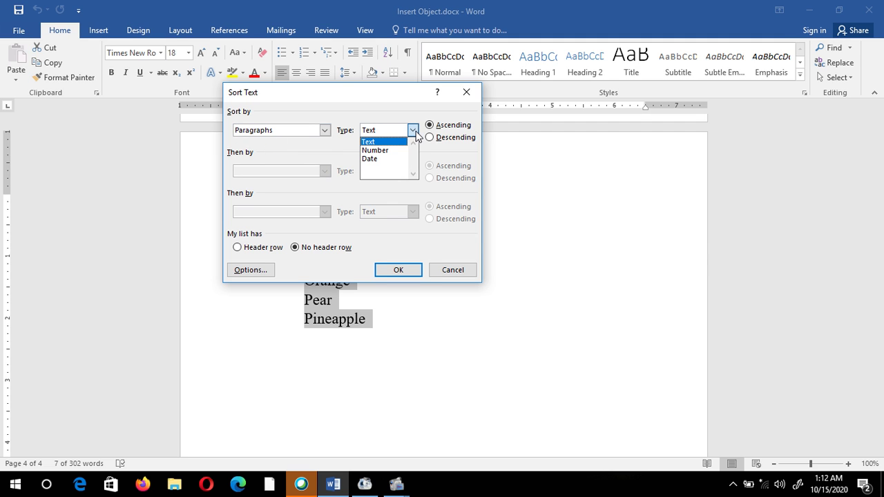
click(376, 144)
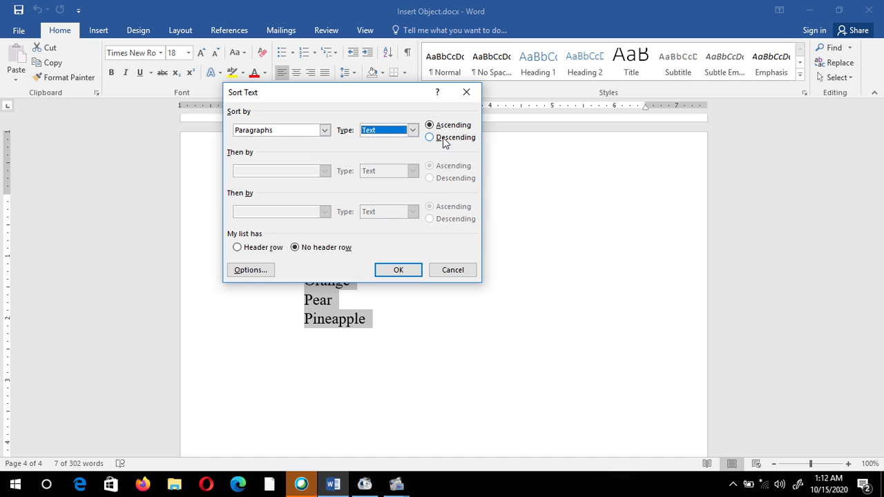
click(442, 138)
click(445, 126)
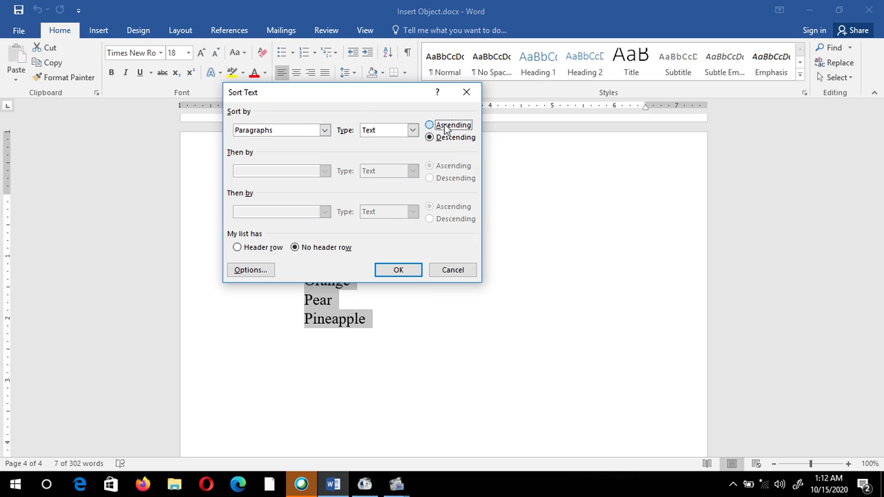
click(401, 270)
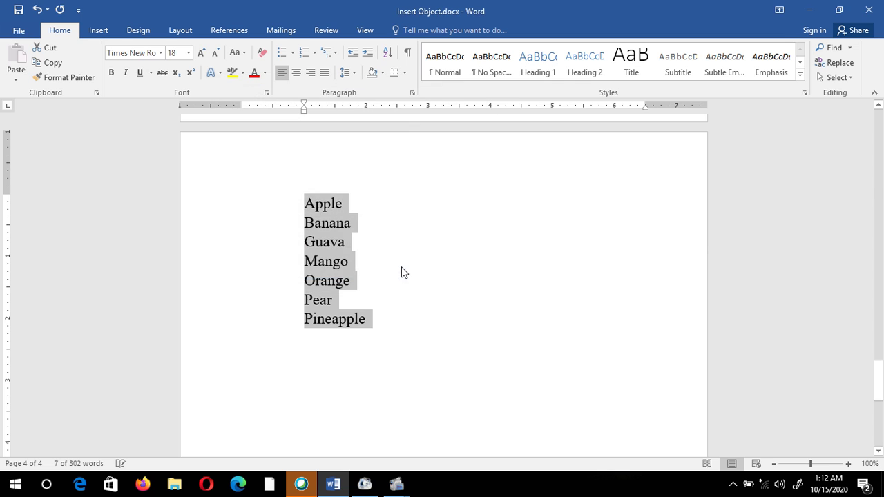
click(325, 205)
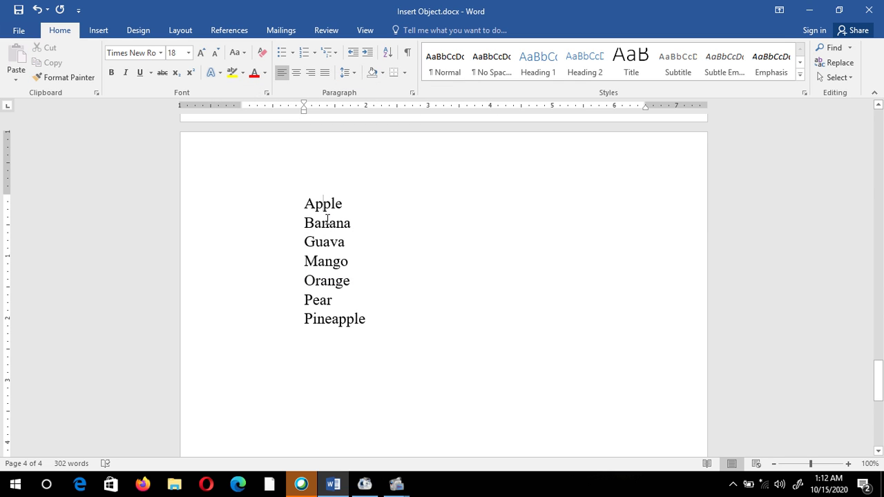
drag(305, 204, 346, 211)
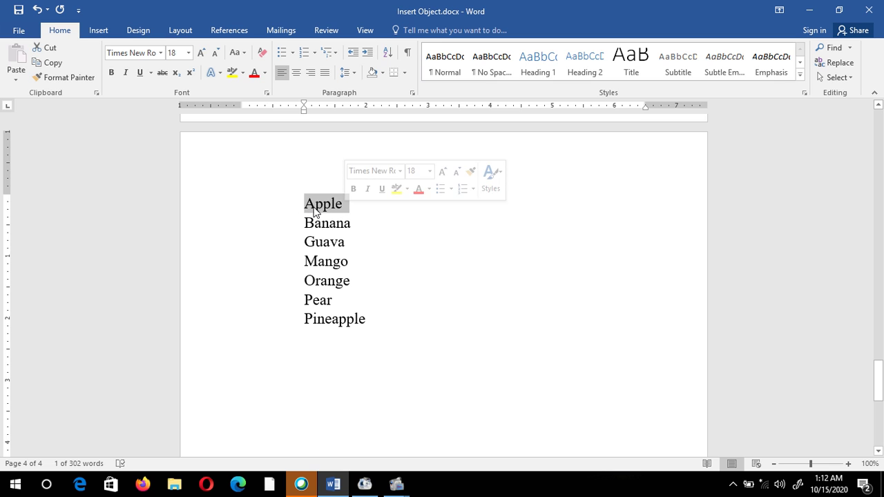
click(300, 205)
click(304, 226)
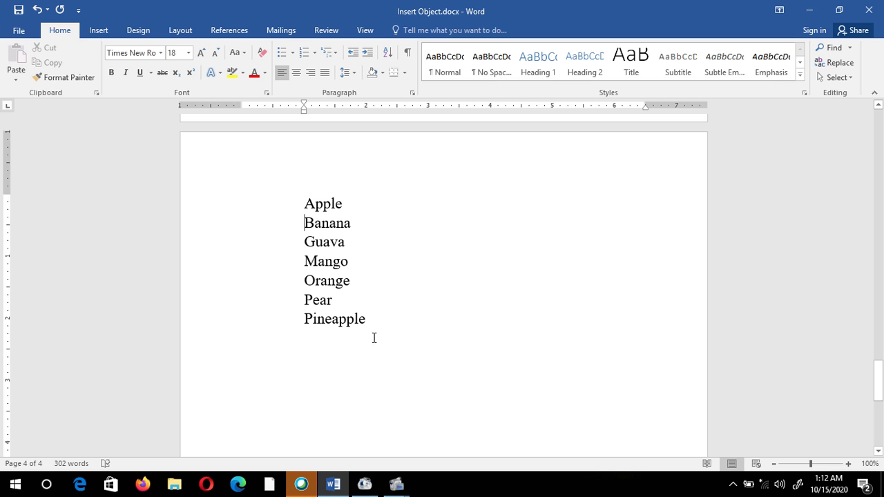
- Sort the whole fruit list by paragraphs as text in descending order
drag(304, 204, 369, 318)
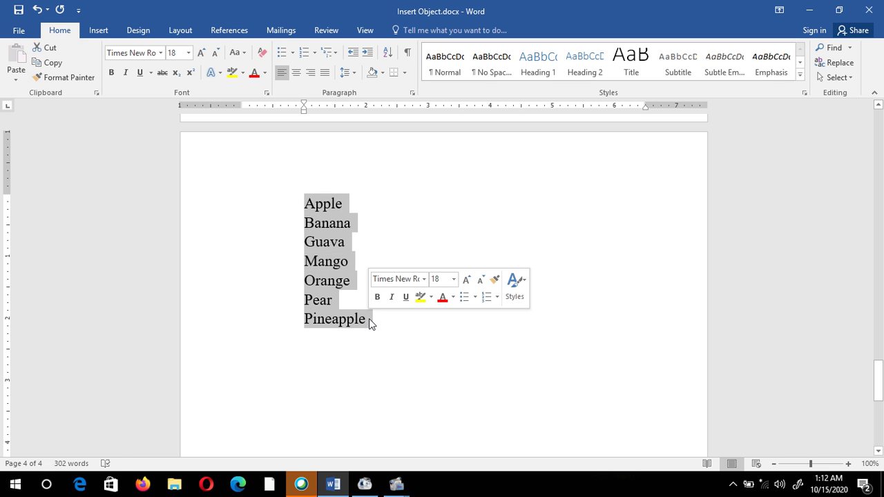
click(389, 51)
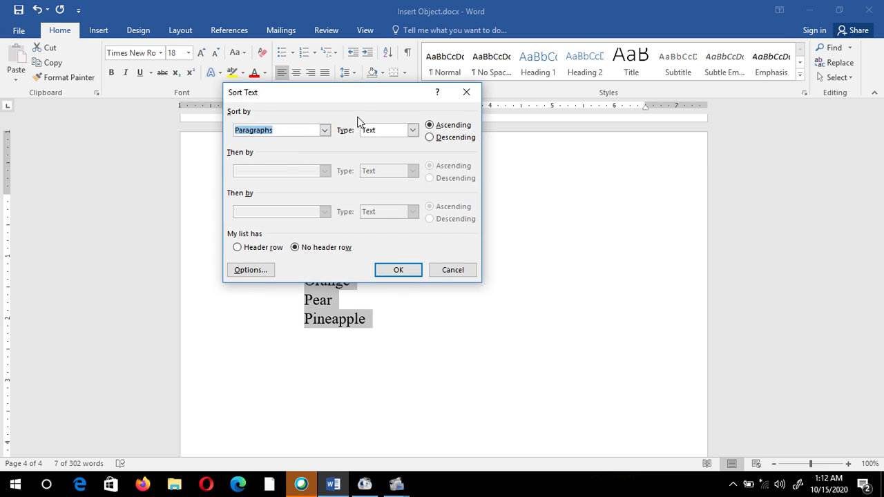
click(442, 140)
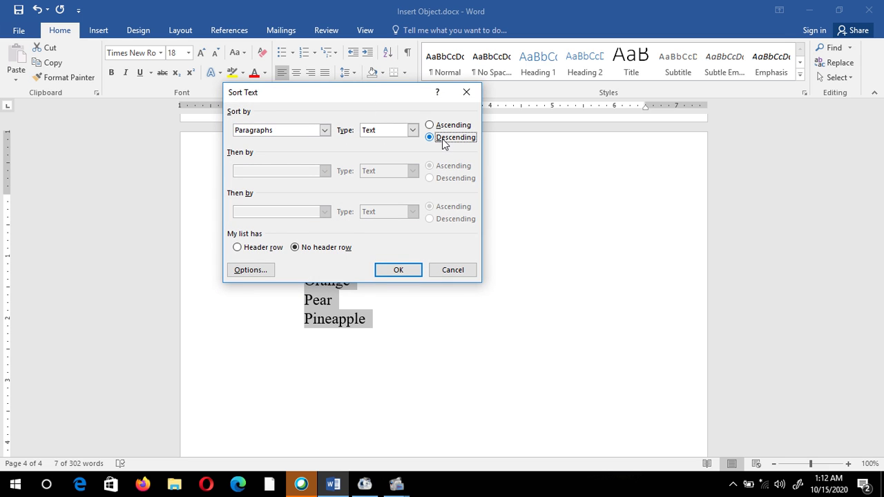
click(397, 270)
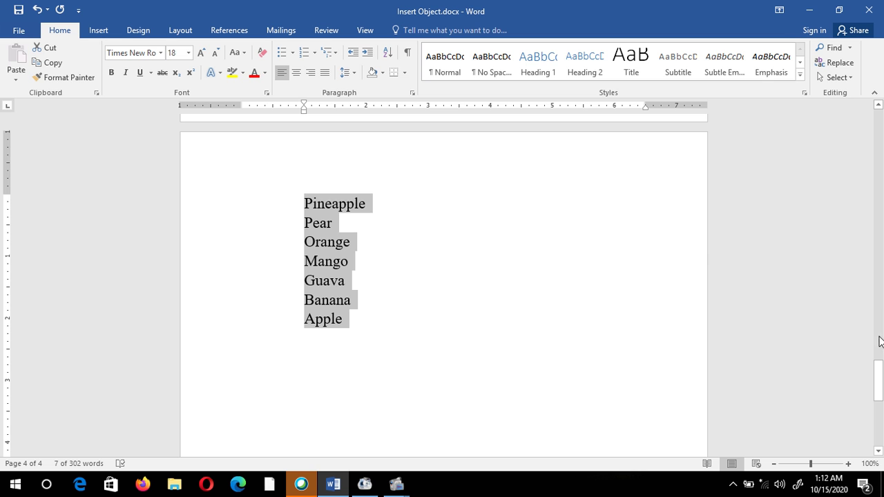
- Shade the first sample paragraph on page 3 Green, Accent 6, Lighter 40% and the paragraph below it light orange
drag(878, 384, 870, 304)
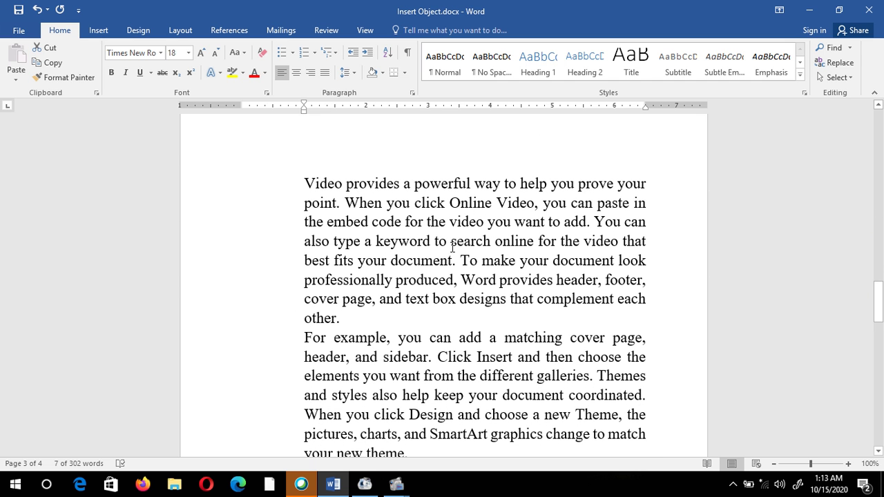
click(306, 183)
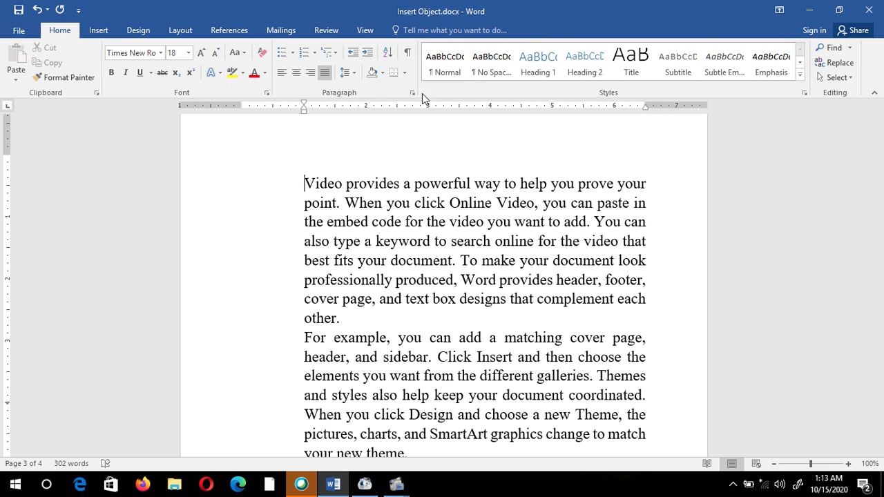
click(381, 74)
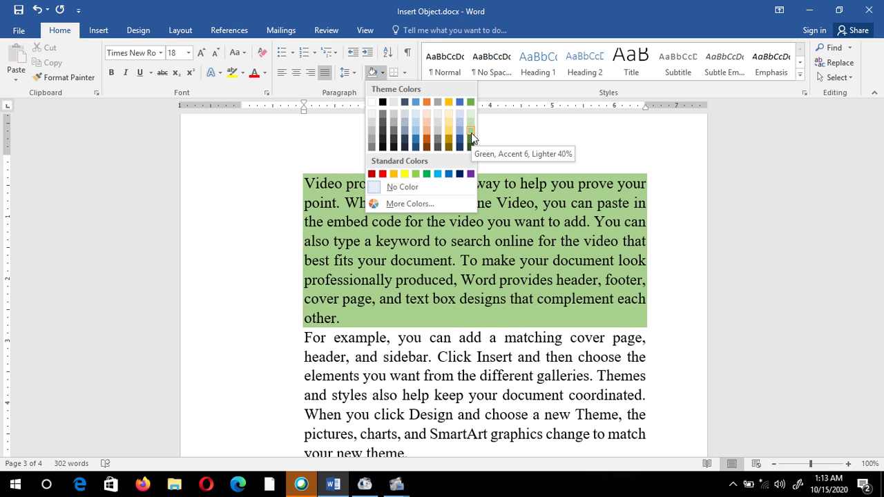
click(471, 133)
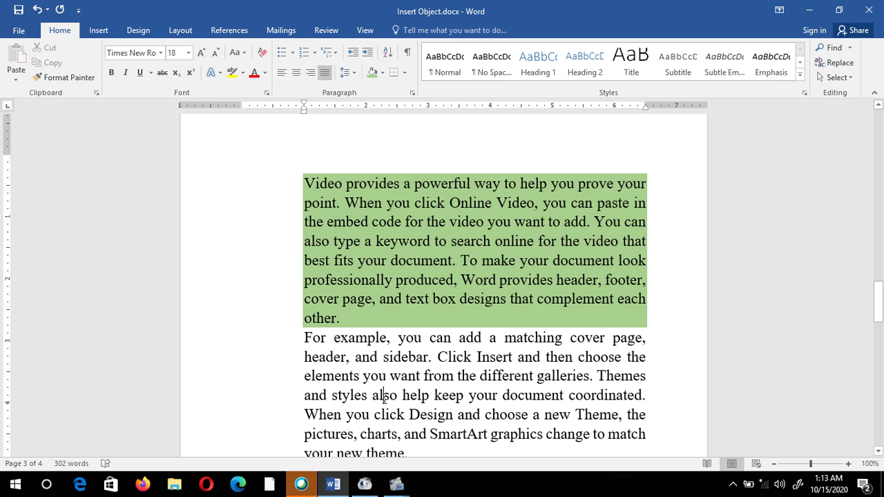
click(381, 72)
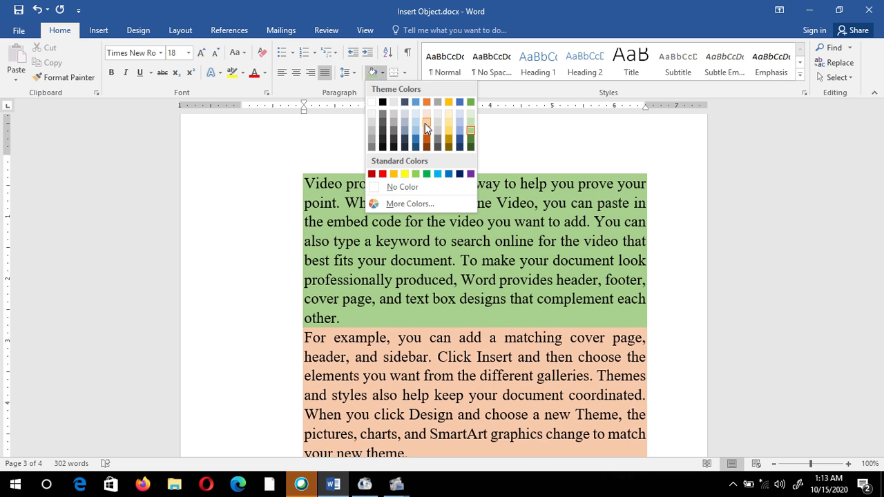
click(425, 123)
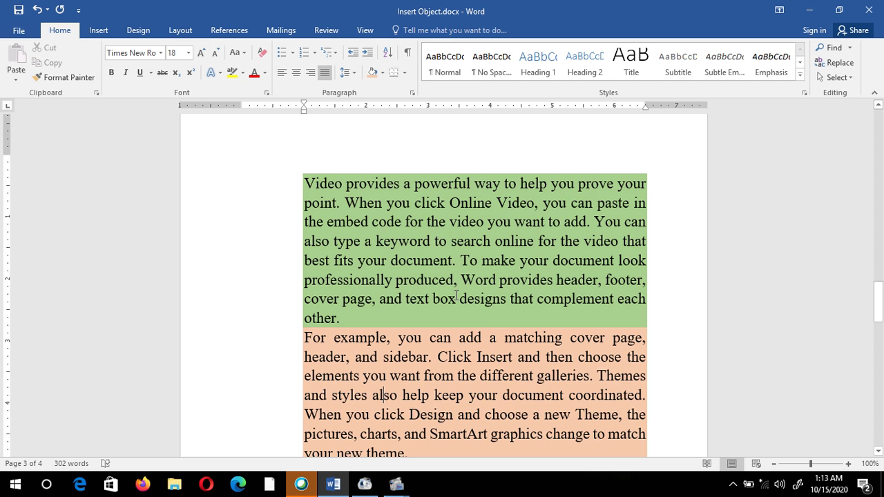
- Undo the shading of both sample paragraphs
key(ctrl+z)
key(ctrl+z)
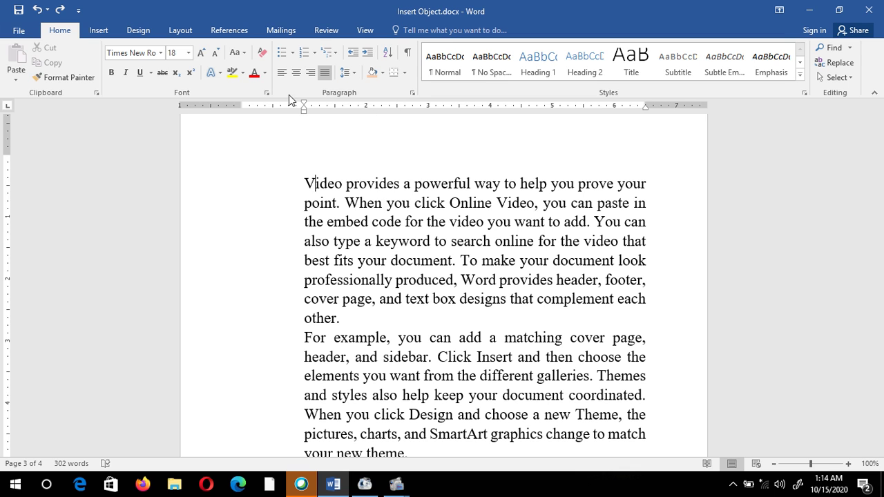
- Add outside borders around the first sample paragraph, beginning "Video provides a powerful way"
click(310, 183)
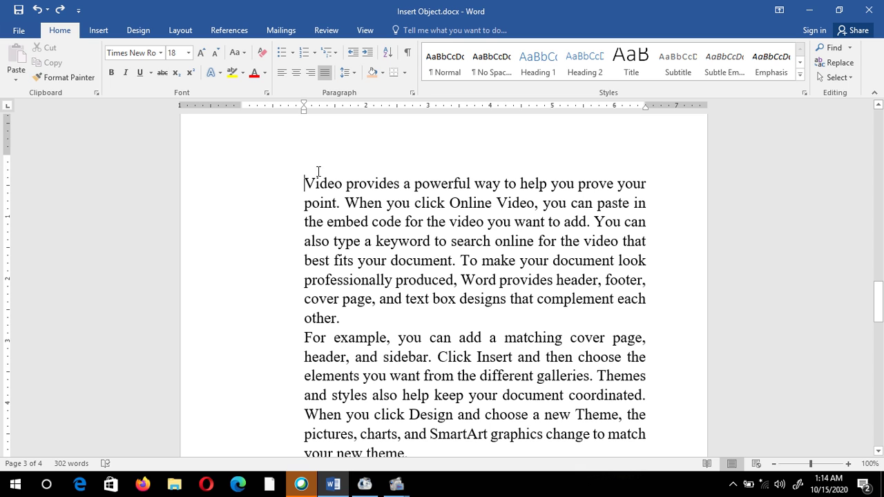
click(403, 74)
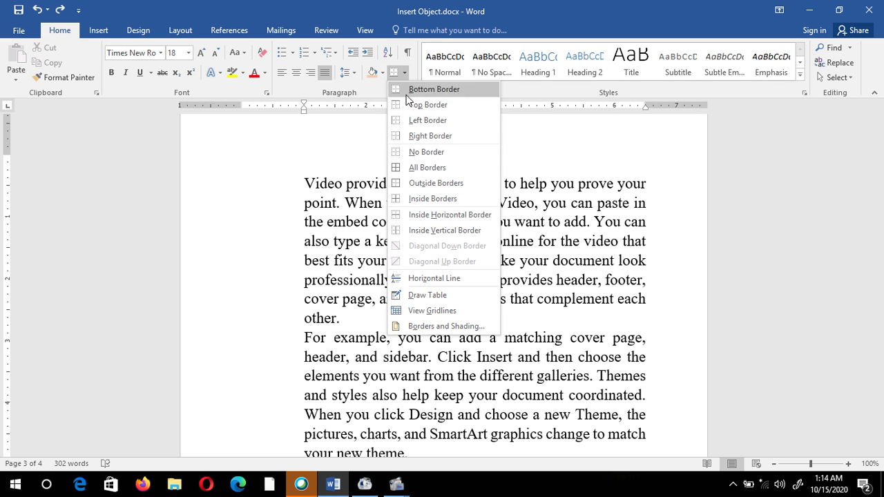
click(420, 182)
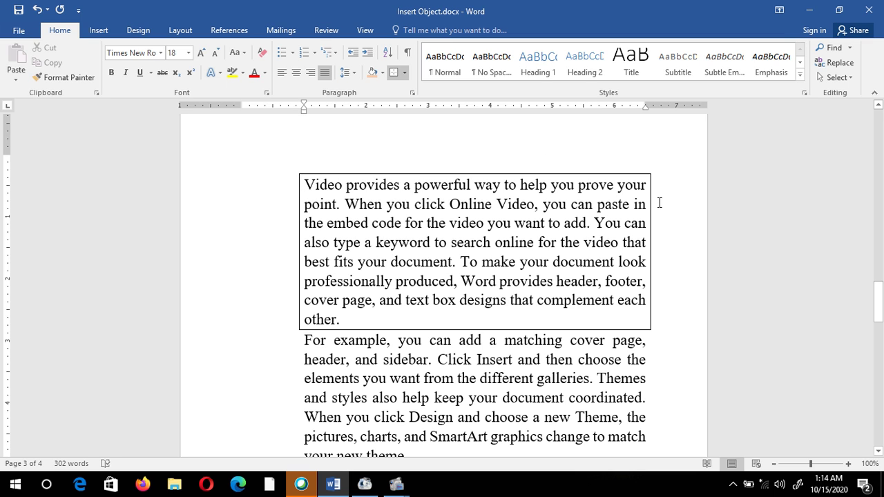
- In the Borders and Shading settings, choose a 3 pt thick multi-line style for the first paragraph's box border
click(404, 72)
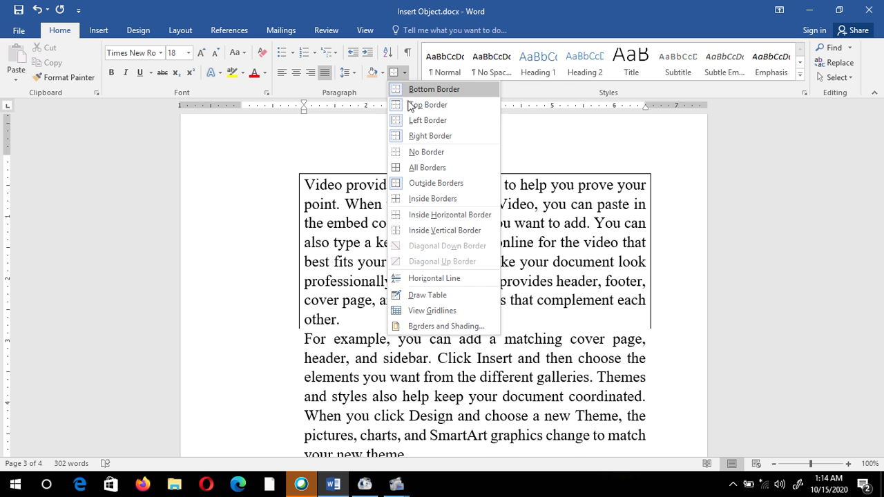
click(434, 326)
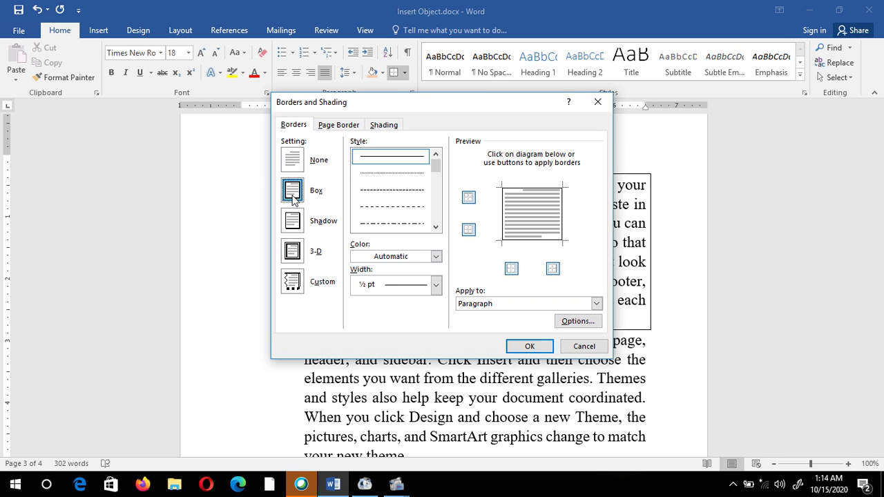
drag(367, 103, 308, 86)
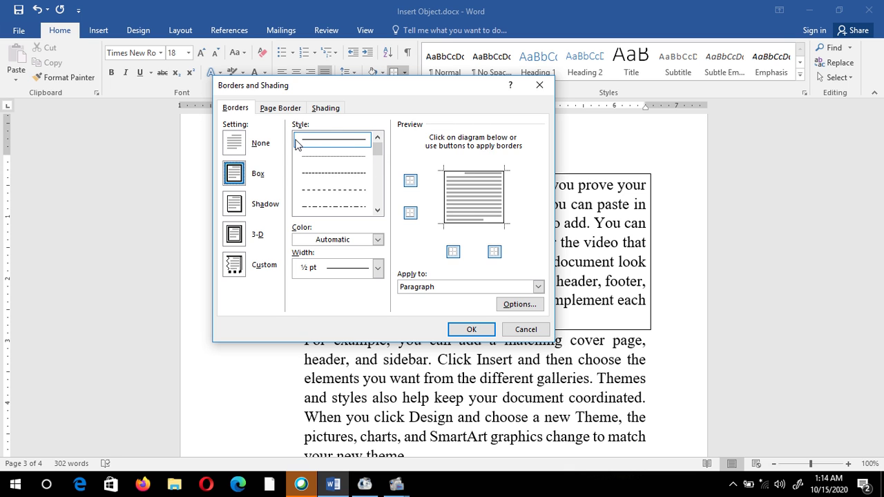
click(346, 175)
drag(377, 150, 378, 172)
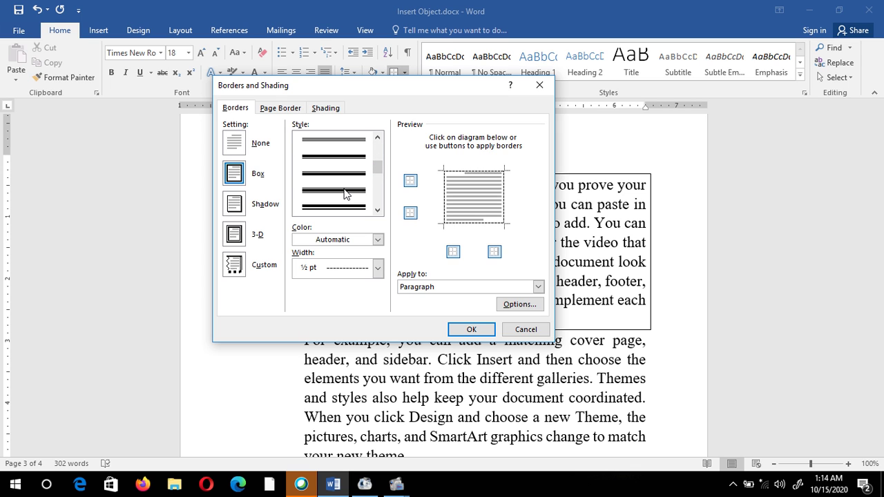
click(344, 190)
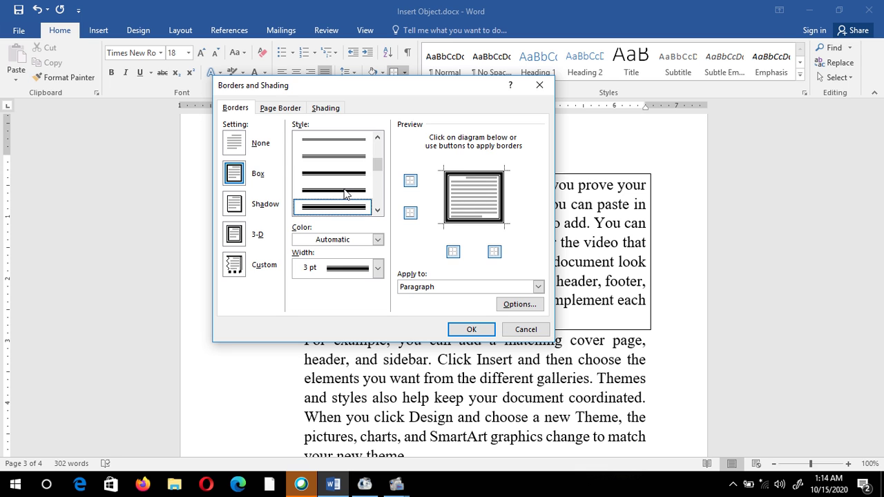
- Try Dark Red as the color of the first paragraph's box border, and settle on Black
click(377, 240)
click(378, 240)
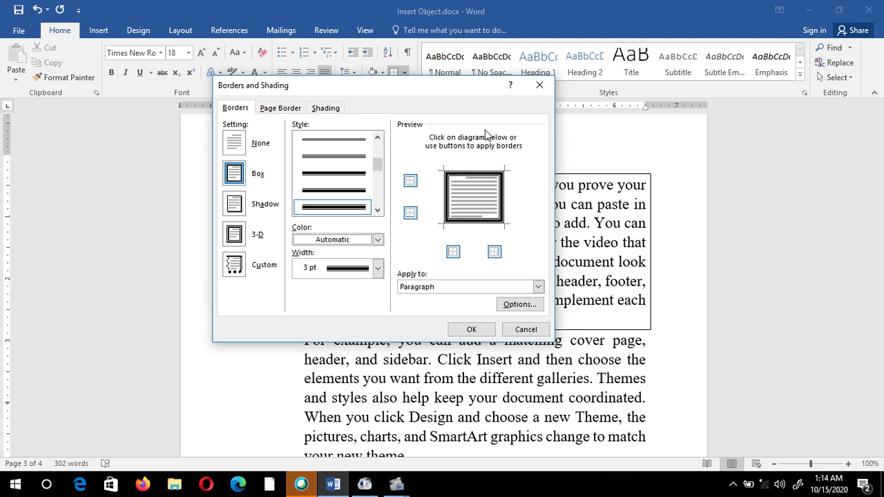
click(377, 239)
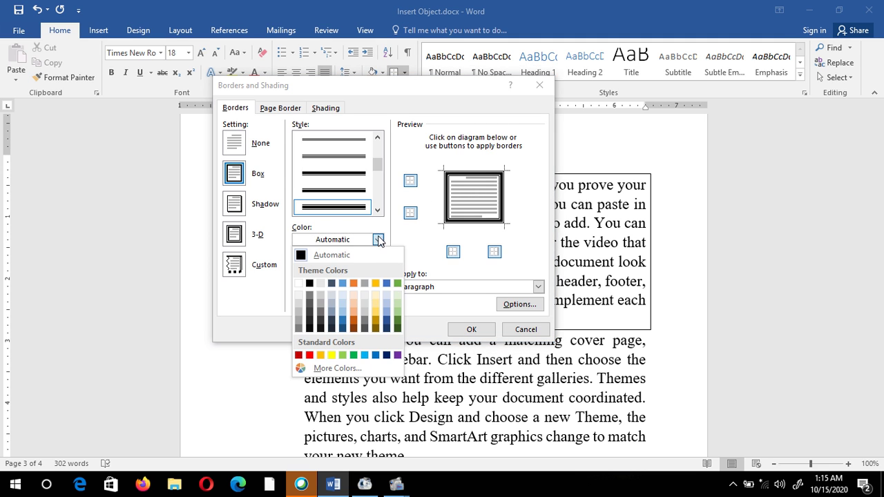
click(298, 356)
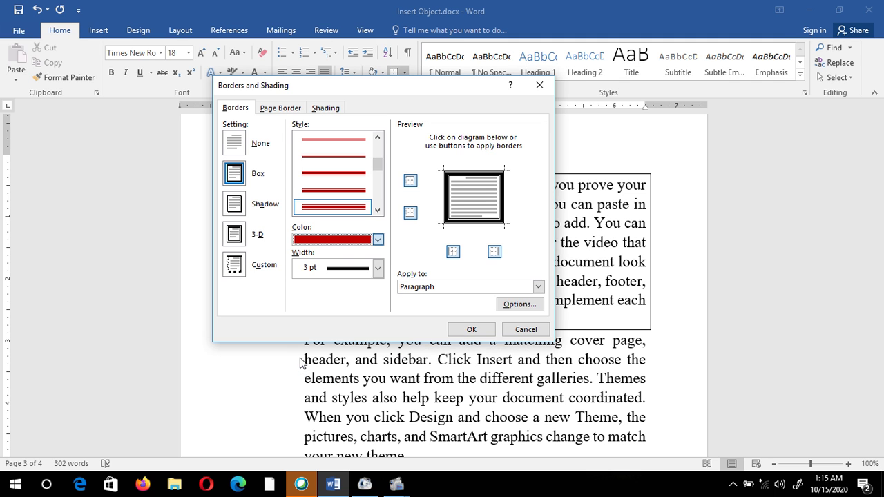
click(378, 241)
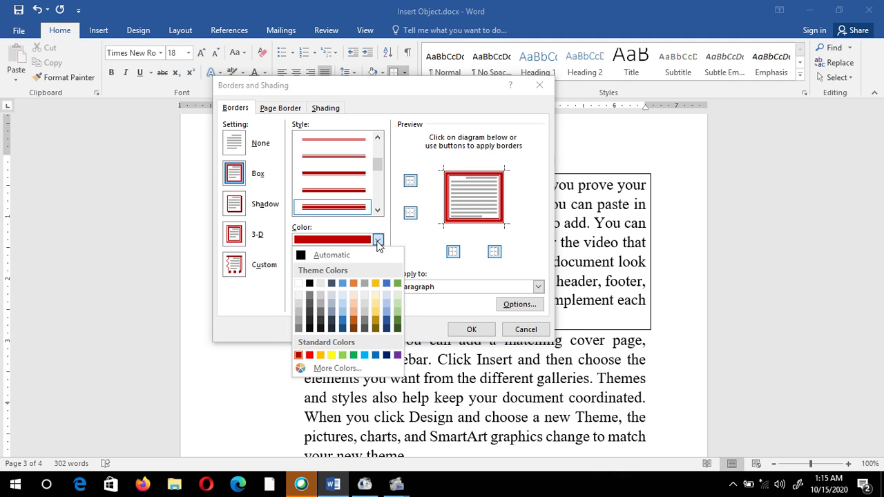
click(309, 283)
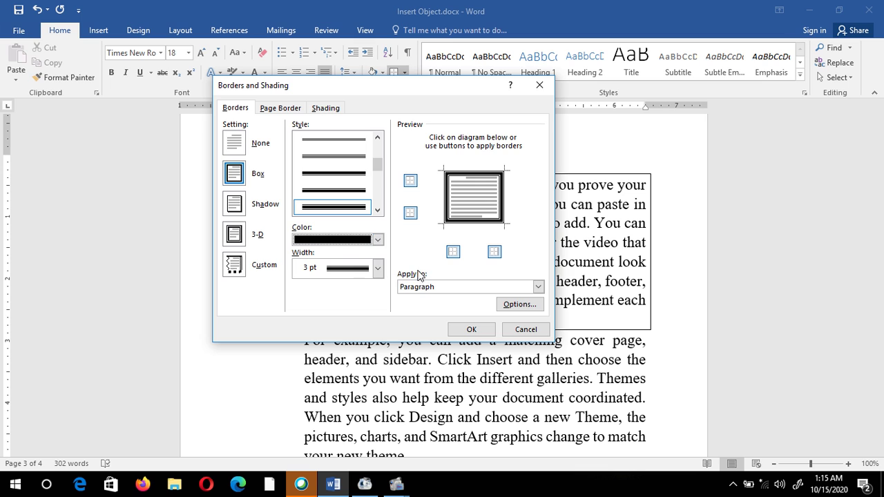
- Try a 6 pt border width, return it to 3 pt and apply the box border to the first paragraph
click(377, 269)
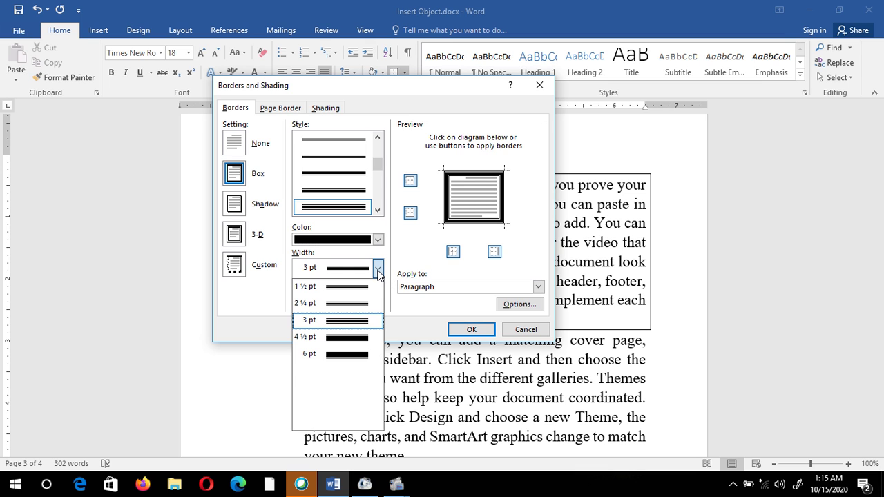
click(359, 354)
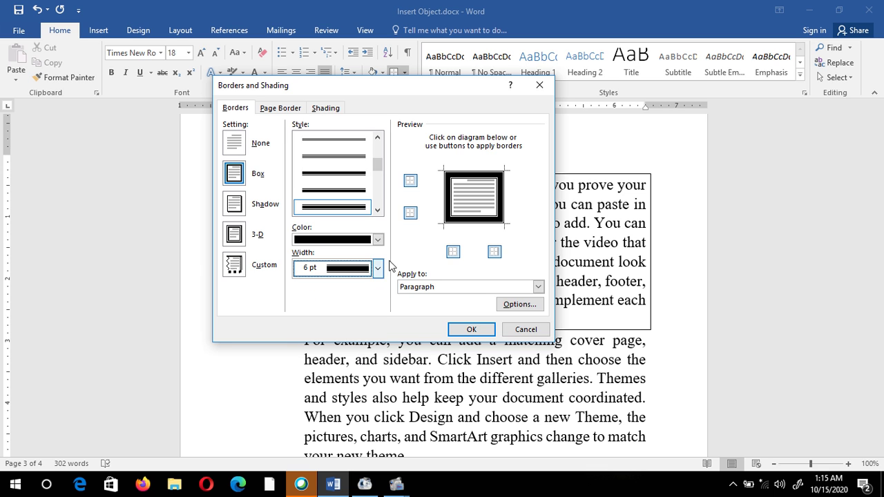
click(378, 268)
click(355, 320)
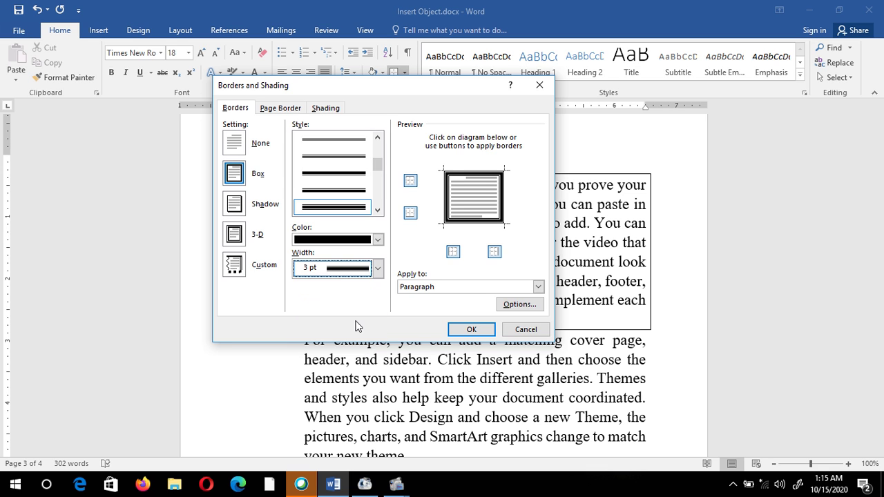
click(472, 330)
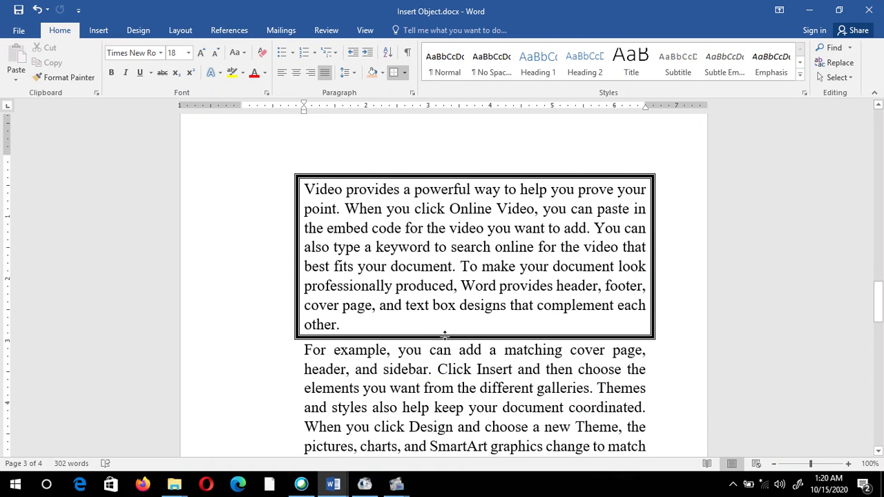
- In the page border settings, choose a Box border with a 3 pt triple-line style for the whole document
click(266, 345)
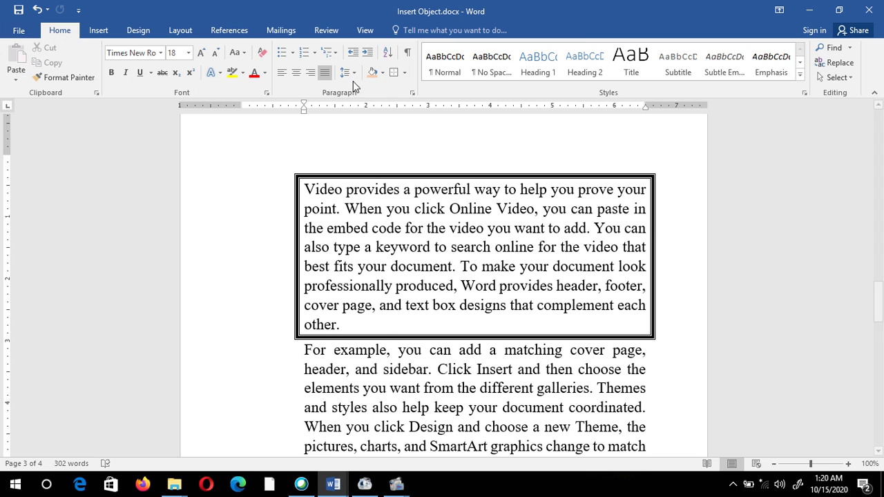
click(404, 74)
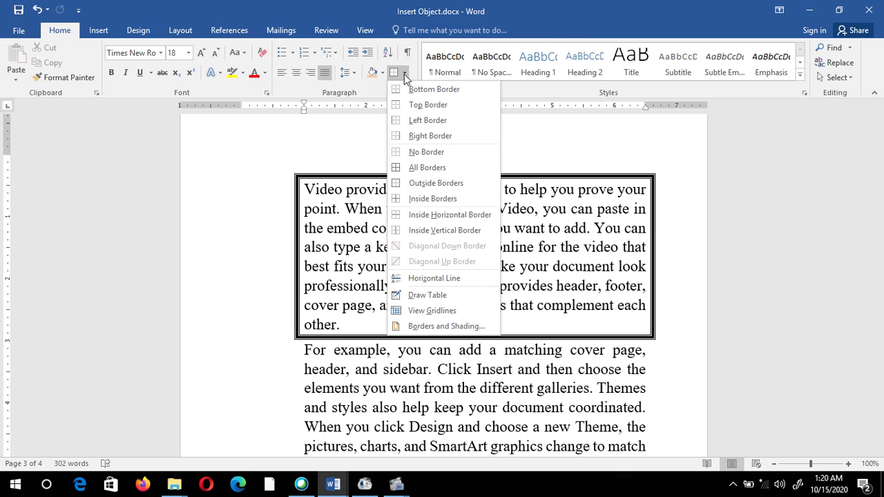
click(419, 327)
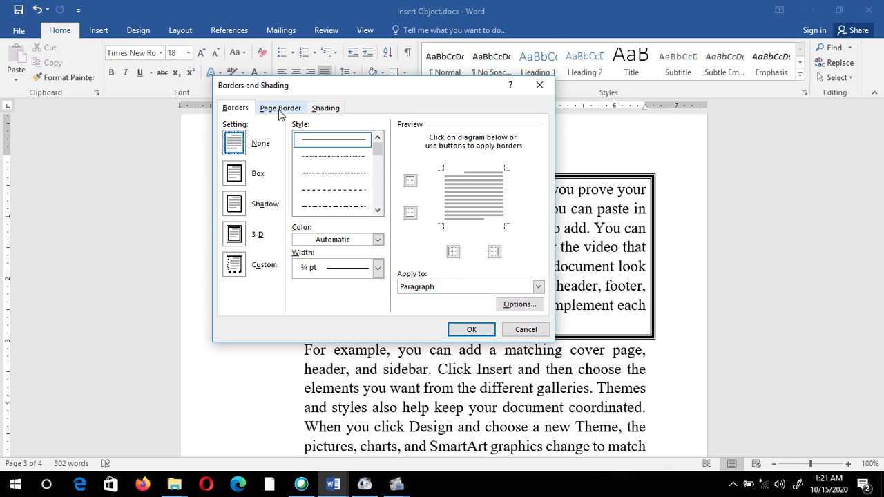
click(280, 109)
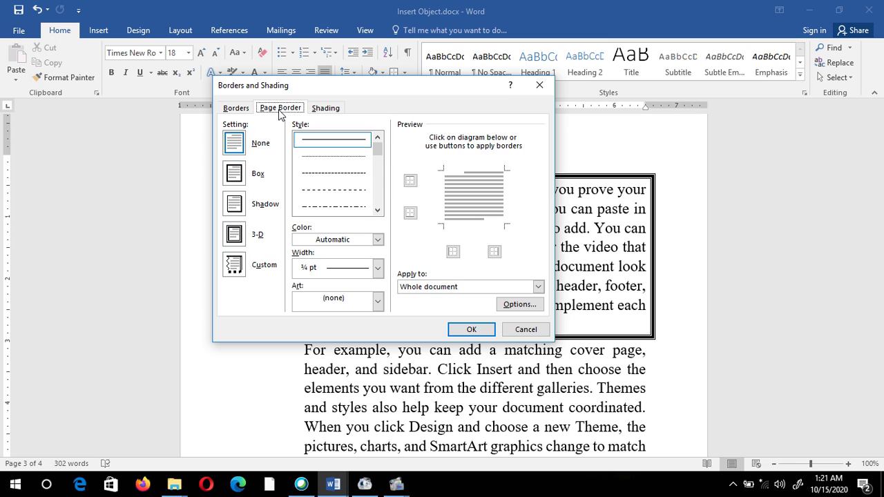
click(238, 178)
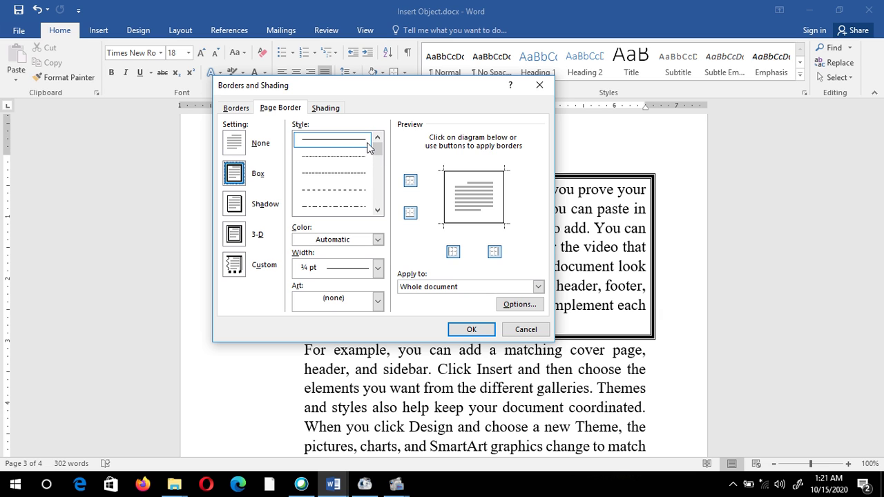
drag(377, 147, 379, 174)
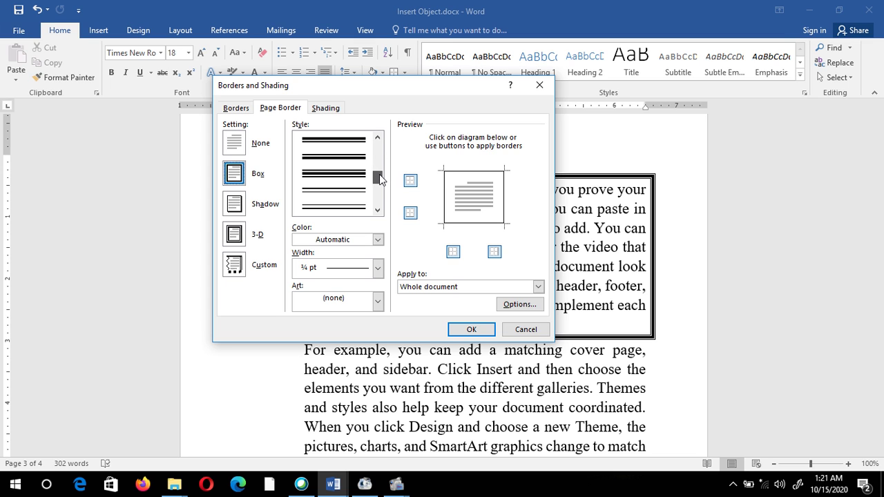
click(350, 174)
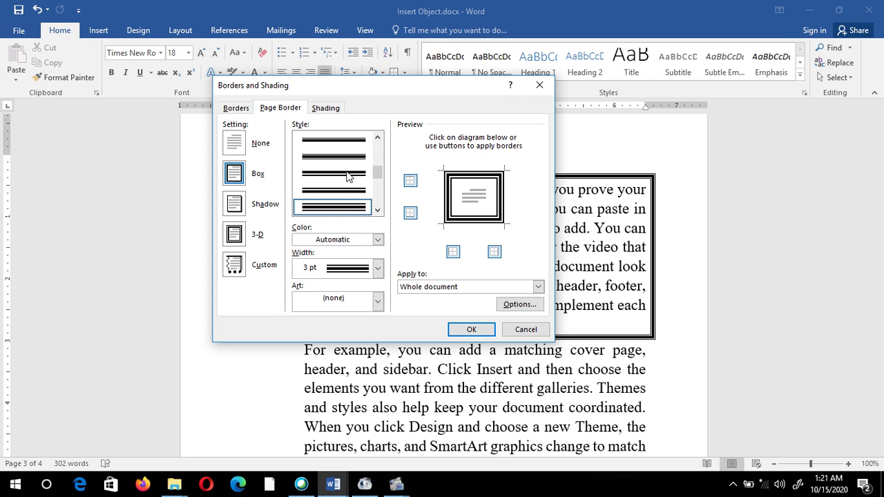
- Color the page border Dark Red and apply it to the whole document
click(378, 240)
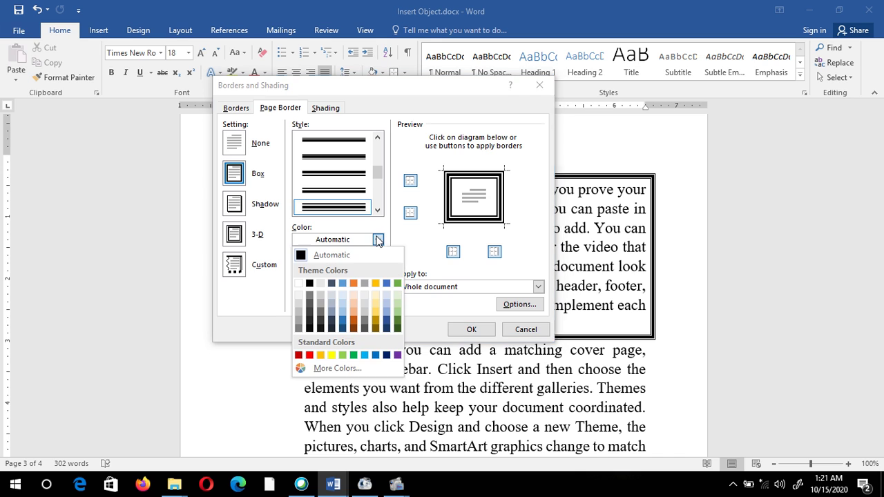
click(298, 354)
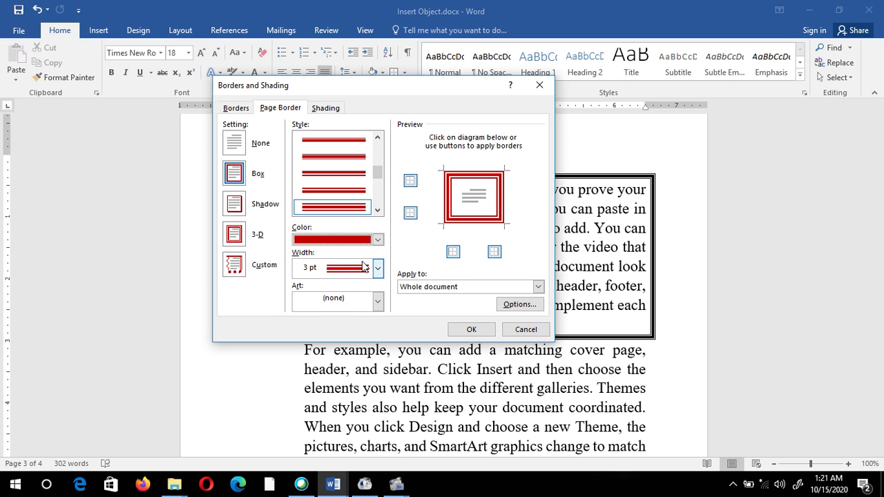
click(470, 329)
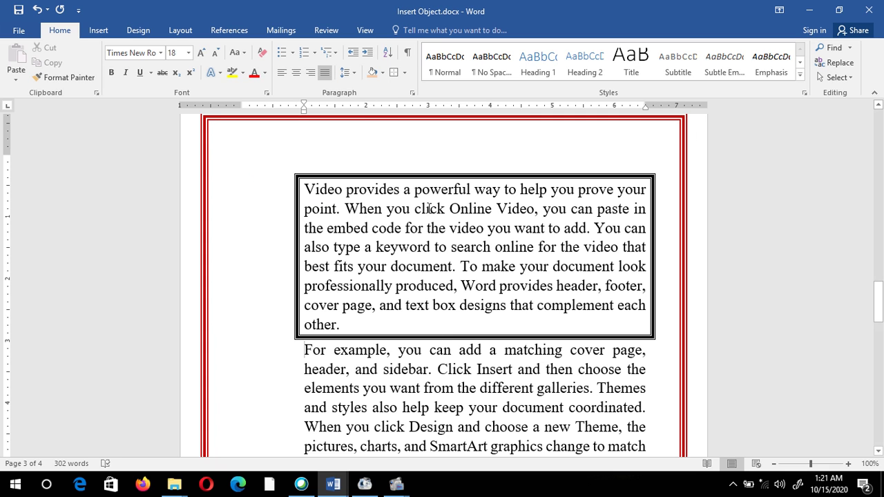
- Insert a blank line on page 4 between the sentence ending "prove your point." and the fruit list
drag(881, 297, 881, 375)
click(604, 342)
click(535, 235)
key(Return)
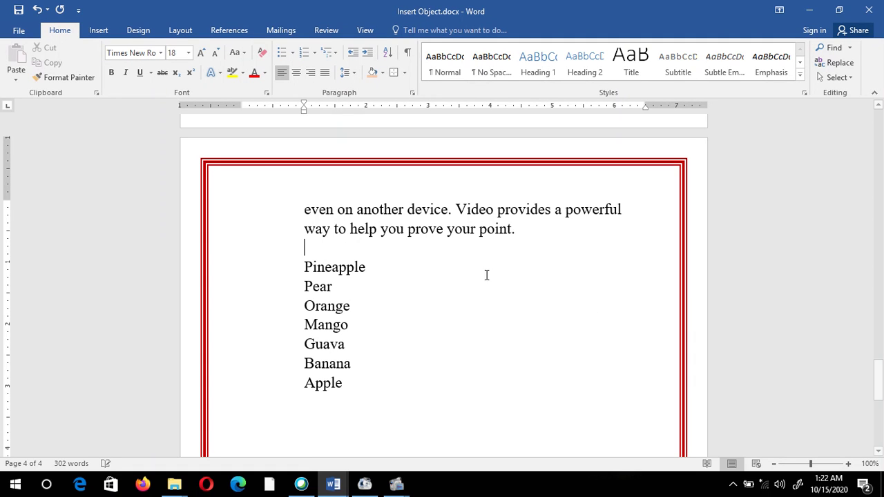
- Number the fruit list from Pineapple to Apple in the 1. 2. 3. format
drag(301, 268, 354, 395)
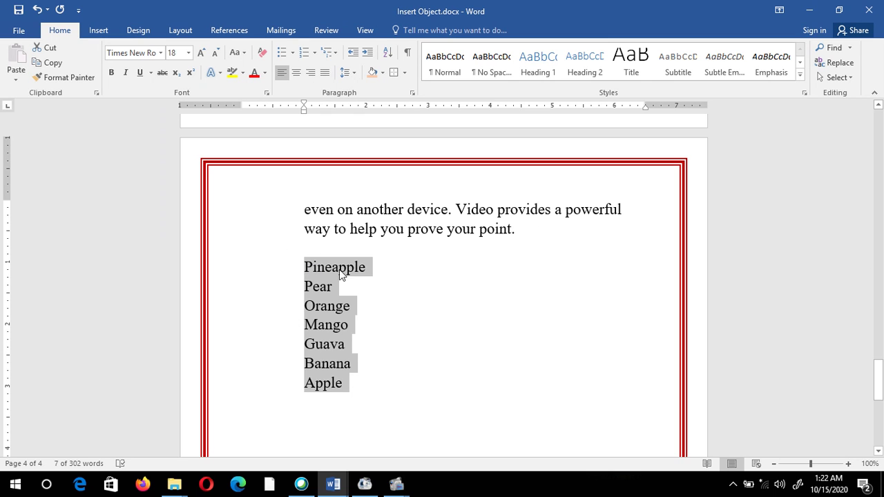
click(331, 286)
drag(303, 266, 350, 386)
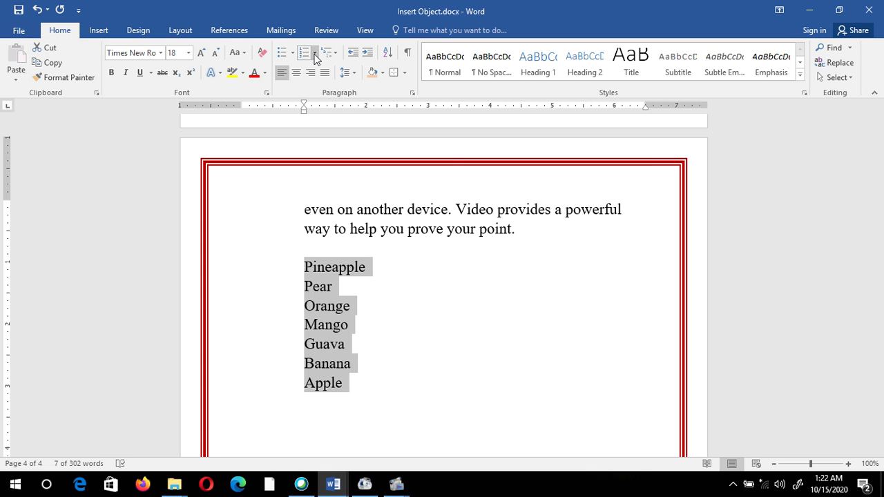
click(314, 53)
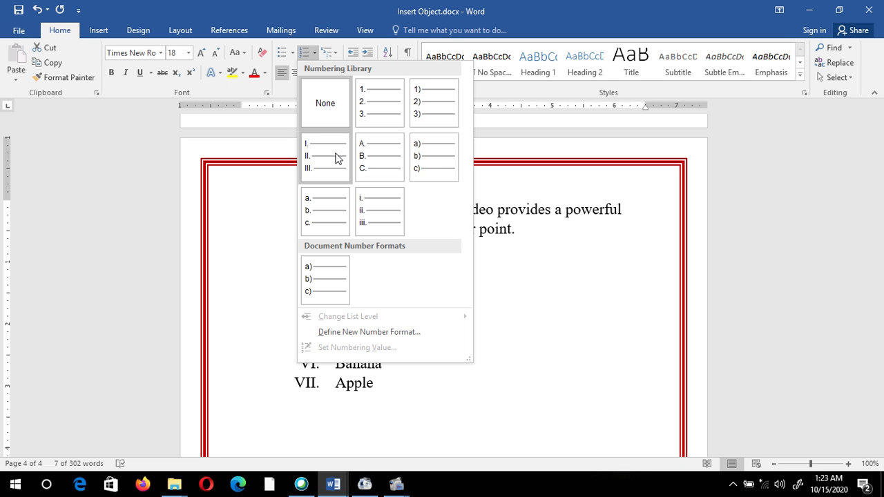
click(370, 113)
click(395, 342)
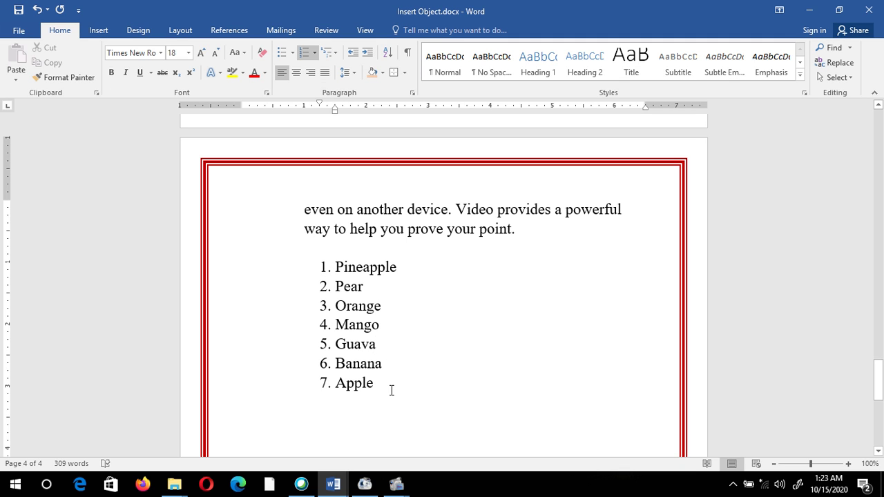
- Change the fruit list from Pineapple to Apple into a bulleted list with four-diamond bullets
drag(387, 388, 335, 260)
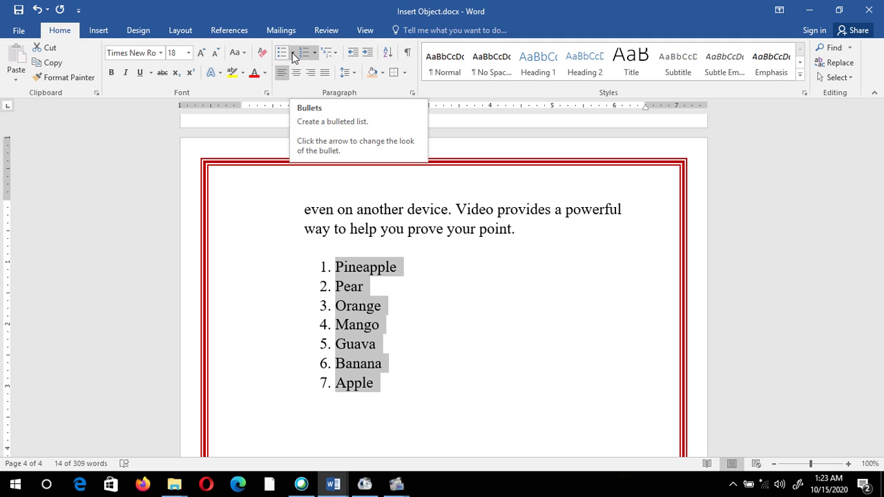
click(293, 54)
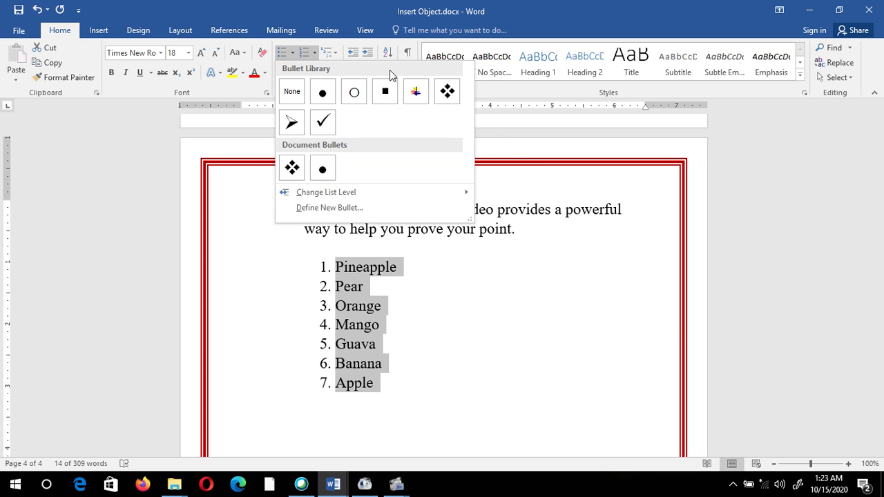
click(447, 96)
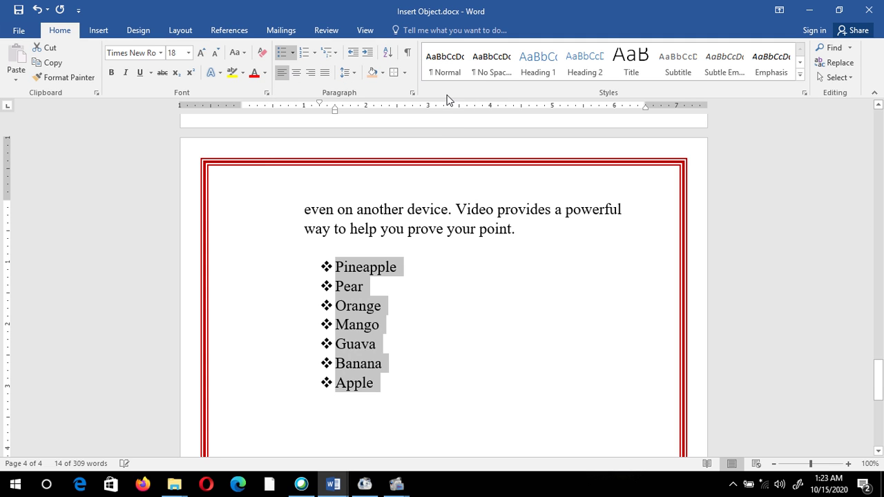
click(410, 319)
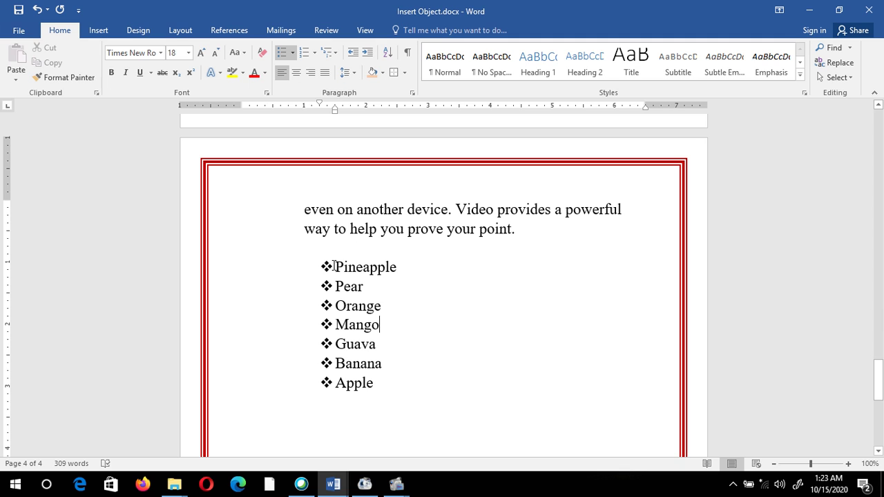
drag(321, 265, 390, 381)
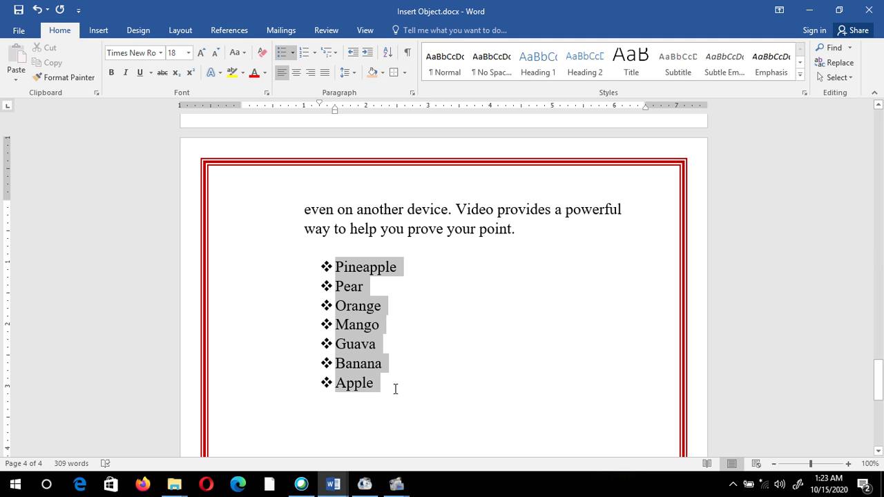
click(400, 391)
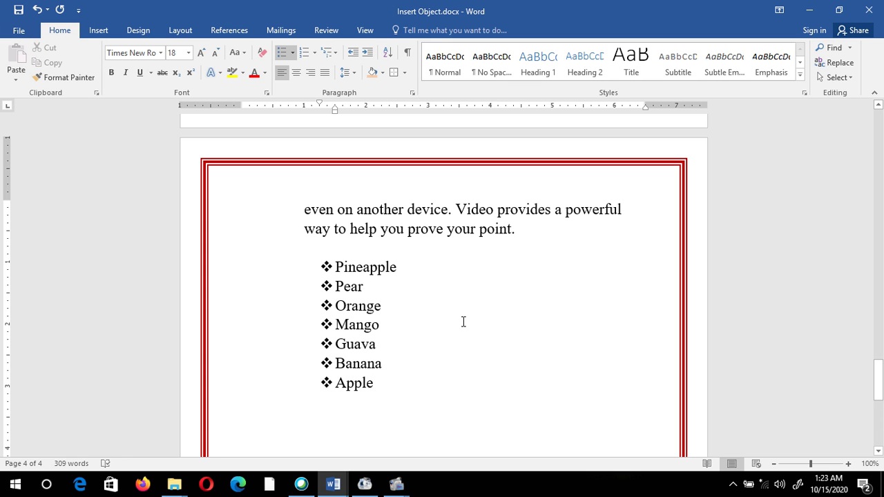